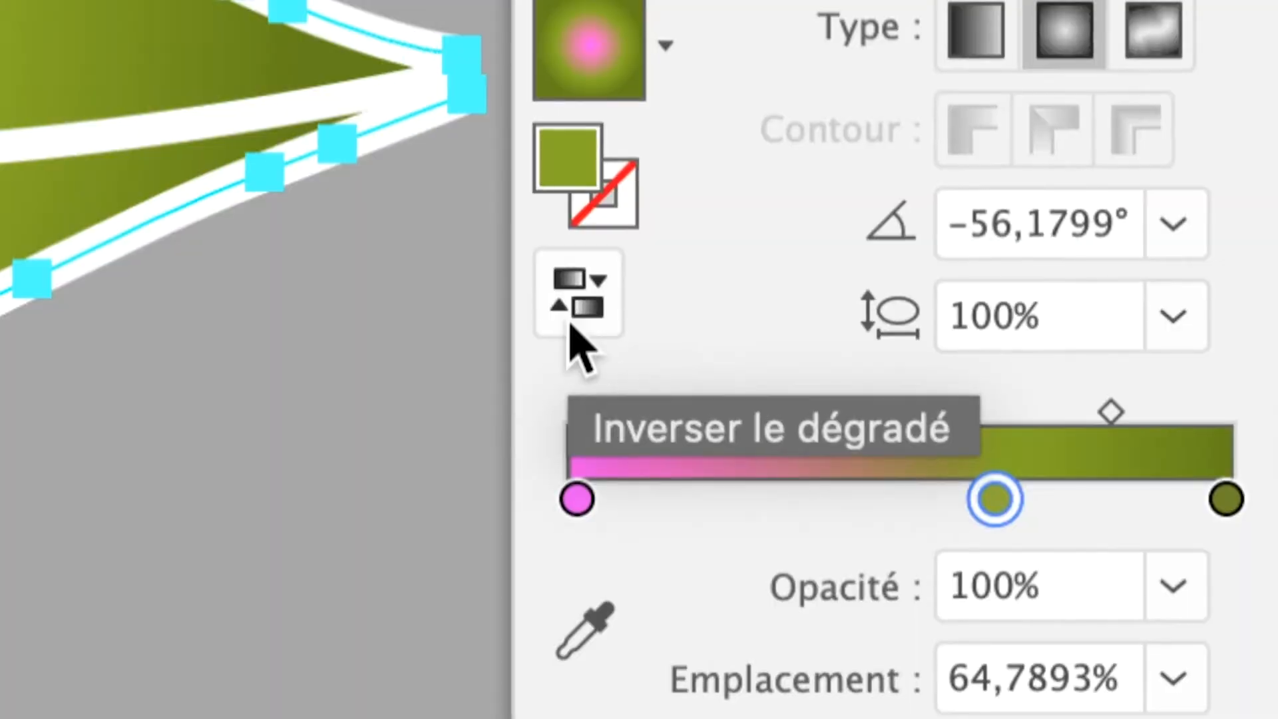
Reverse the leaf's radial gradient and redraw its axis diagonally from the rounded base toward the lower edge near the pointed tip
click(571, 323)
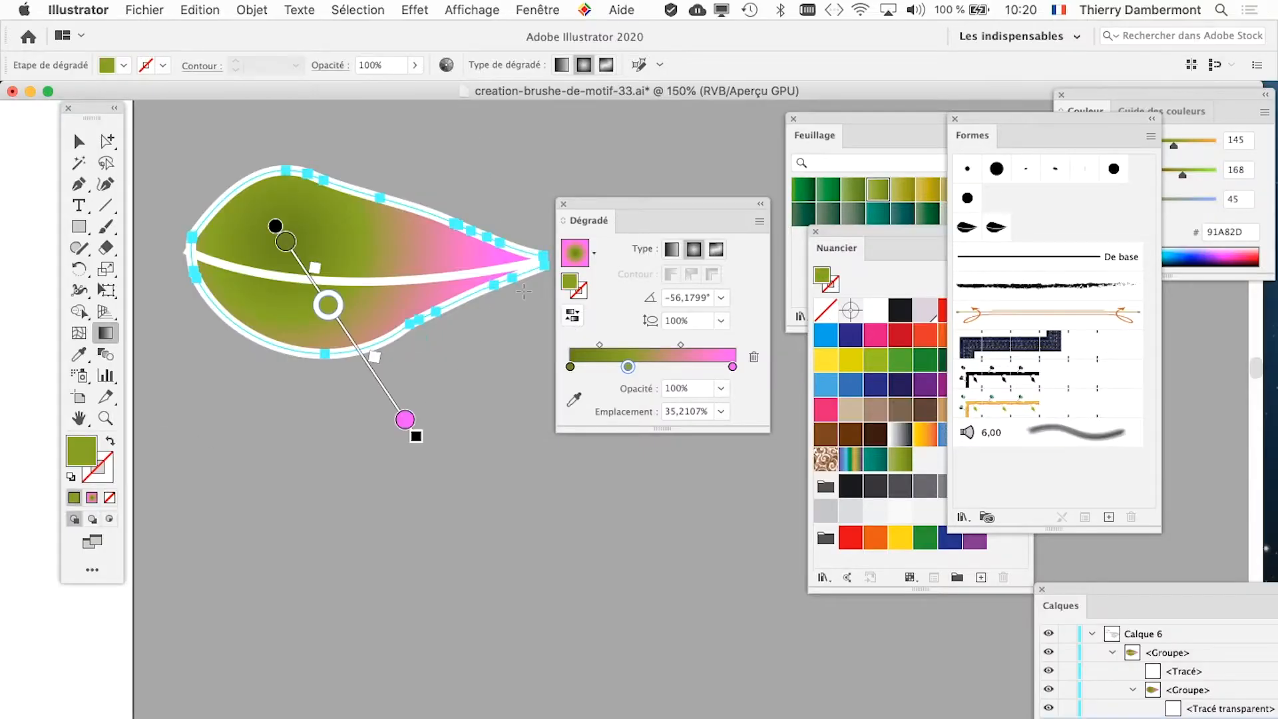
mouse_move(347, 252)
mouse_down()
mouse_move(451, 400)
mouse_move(458, 245)
mouse_up()
key(super+minus)
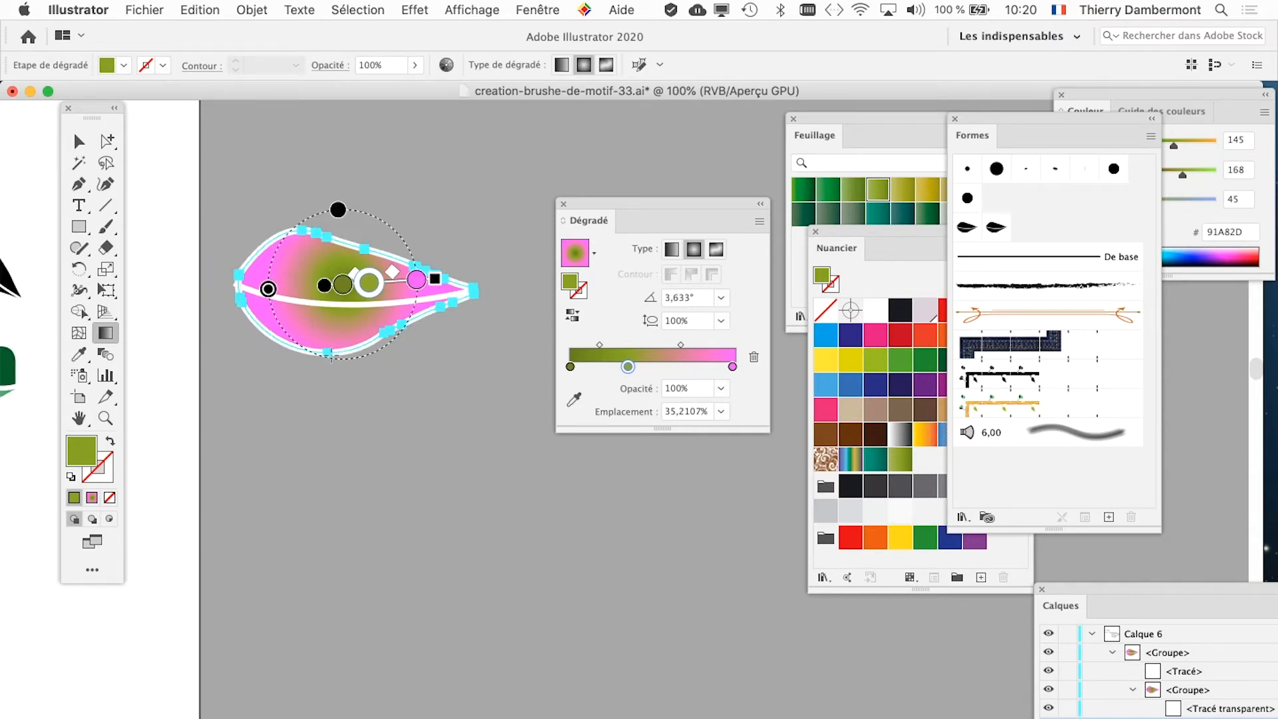
drag(256, 264, 422, 348)
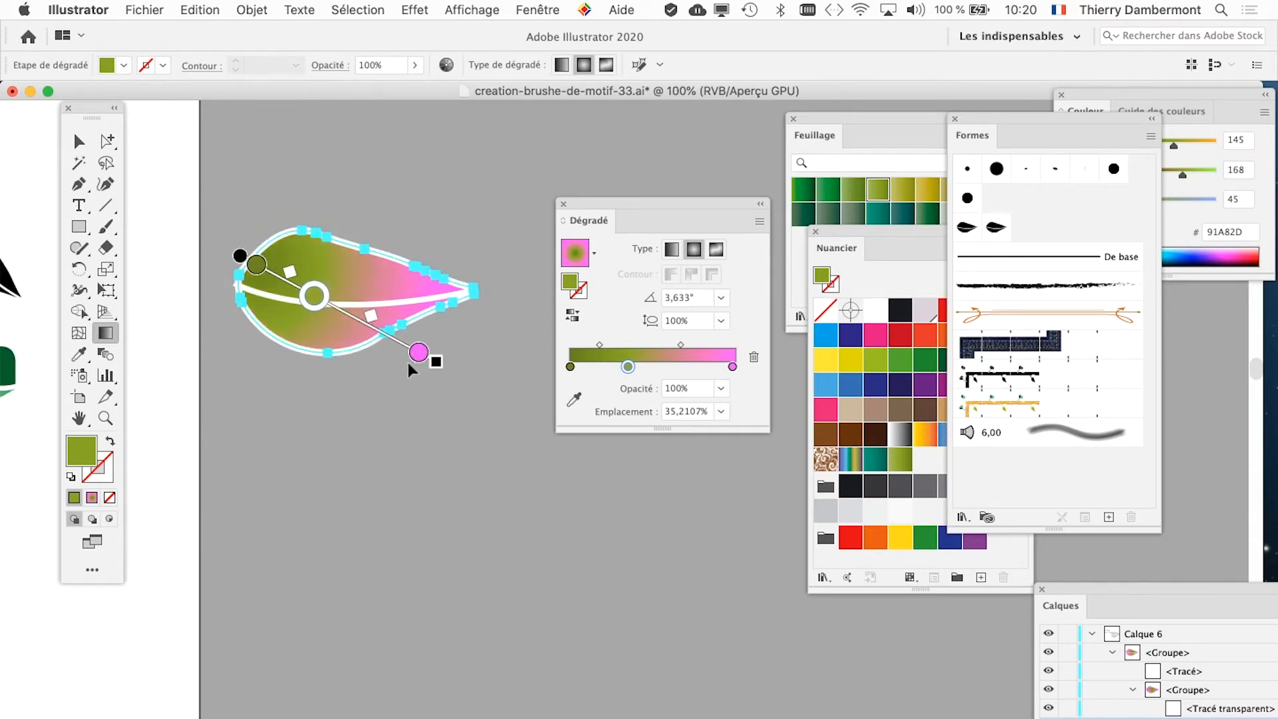
drag(584, 203, 341, 522)
click(78, 141)
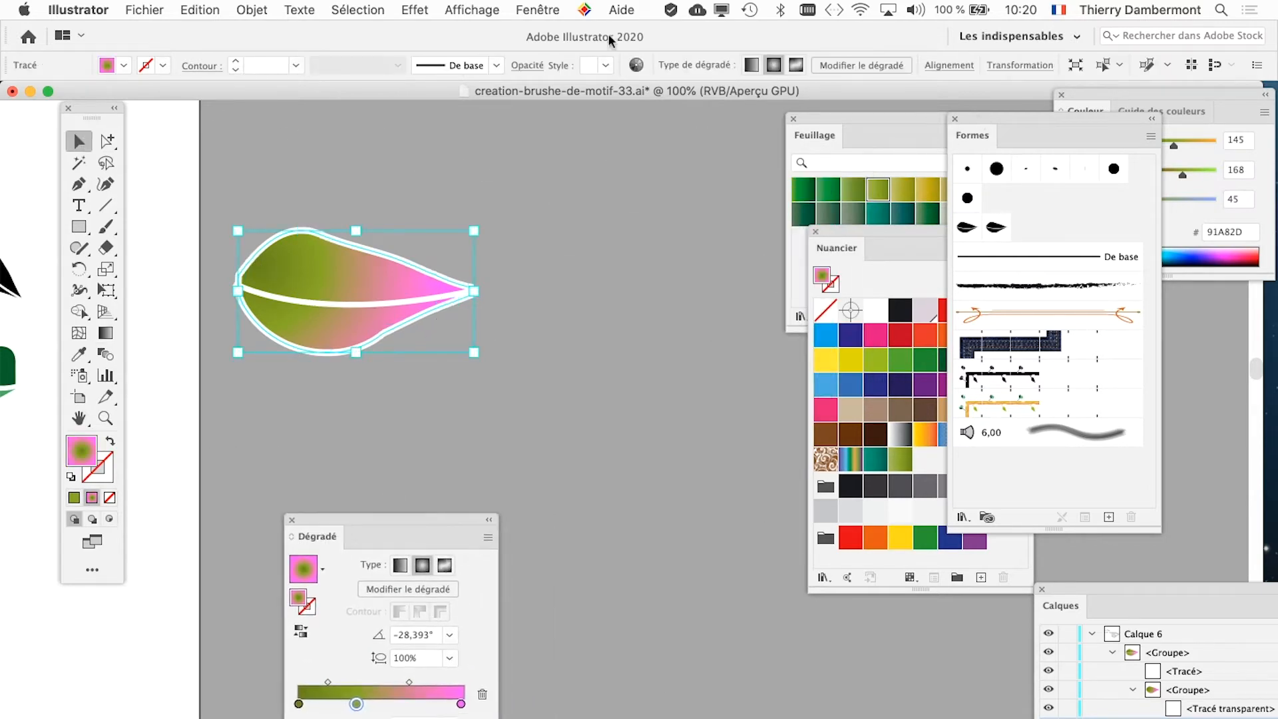
Save the document under the new name creation-brushe-de-motif-34.ai in Adobe Illustrator format
click(144, 10)
click(200, 163)
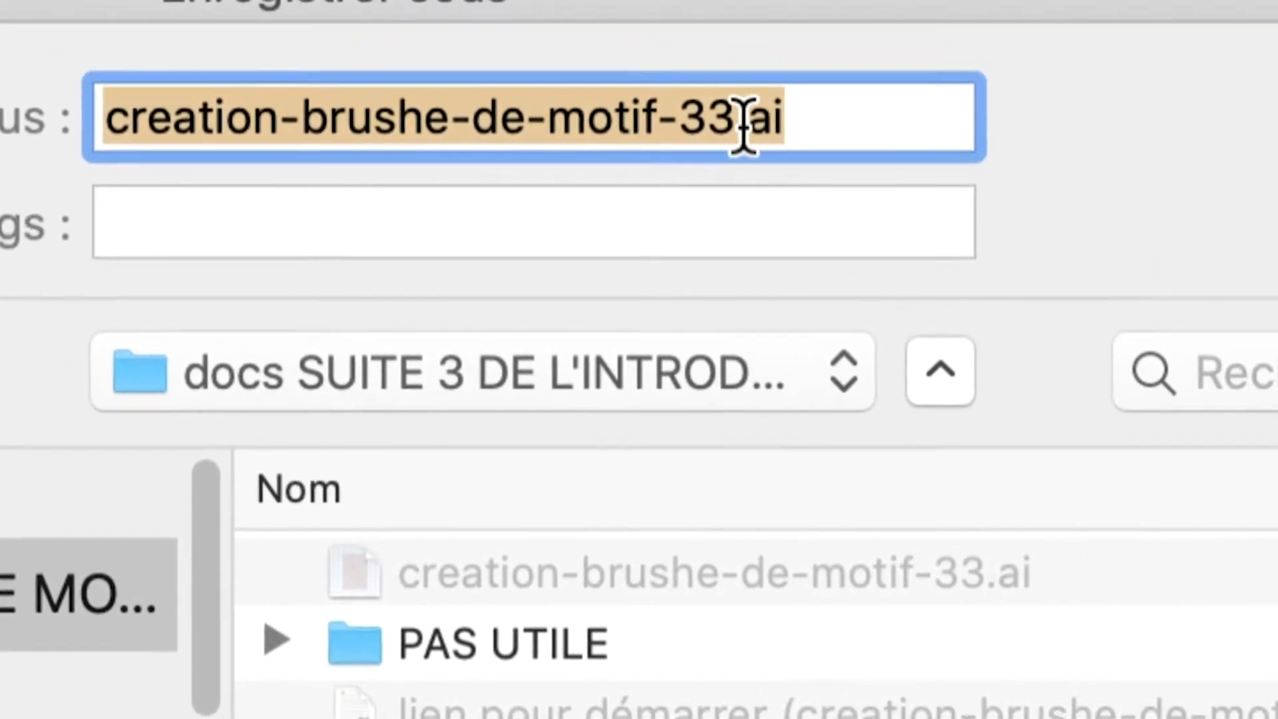
click(742, 122)
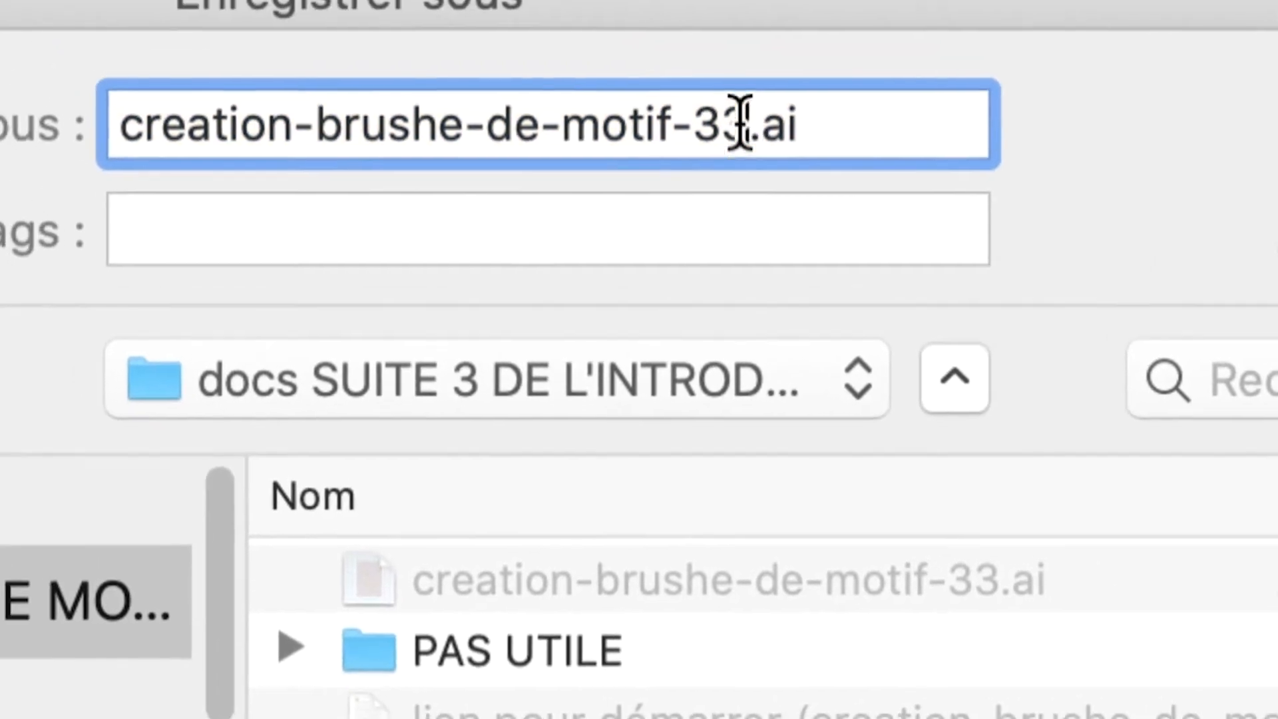
key(shift+Left)
text(4)
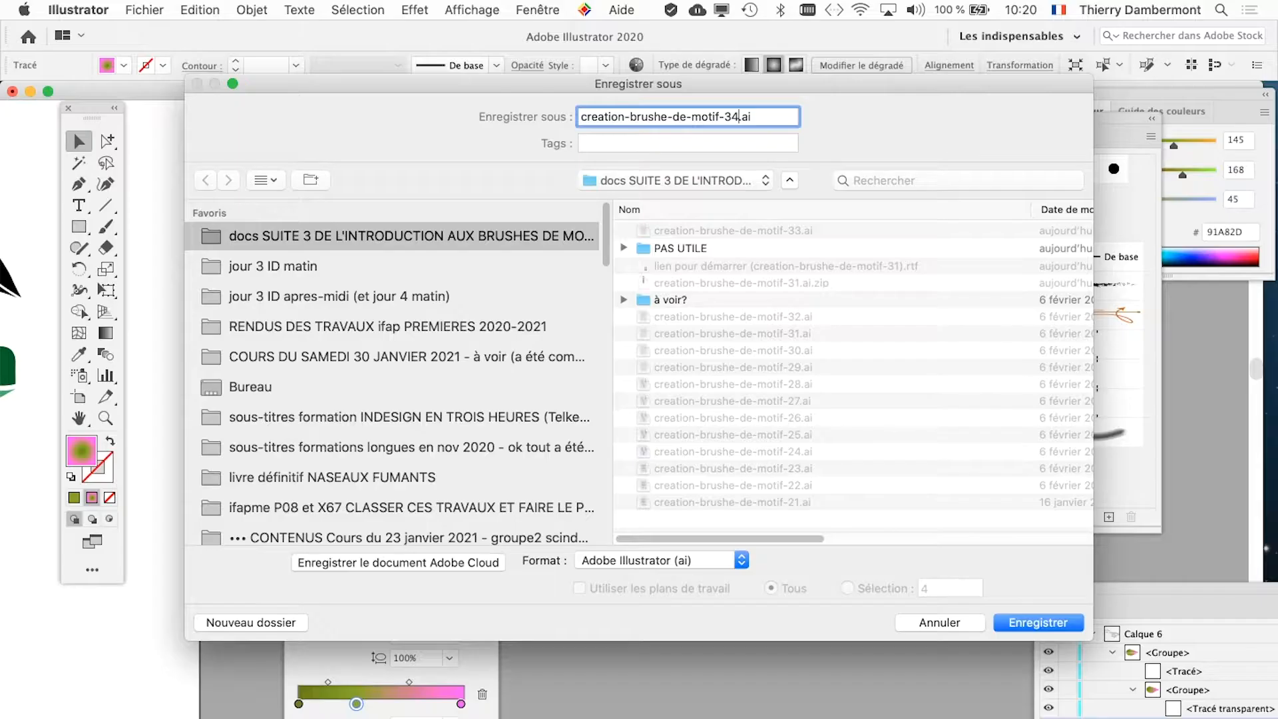
key(Return)
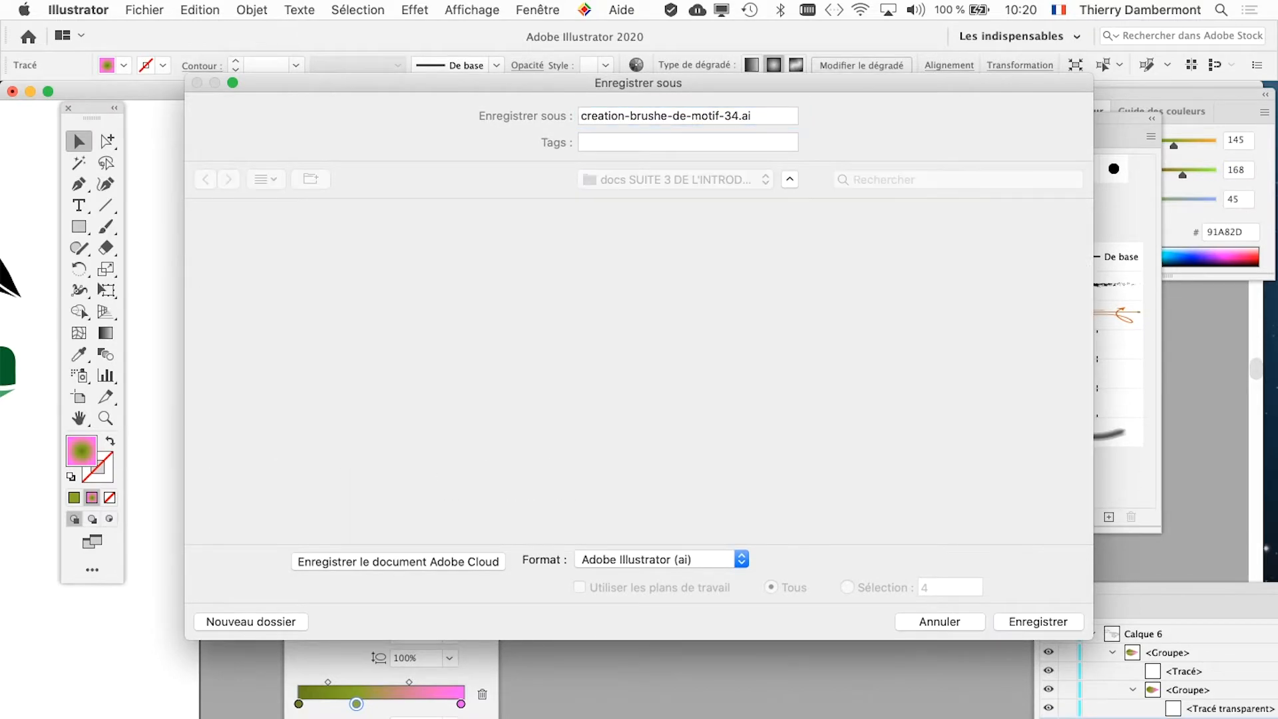
key(Return)
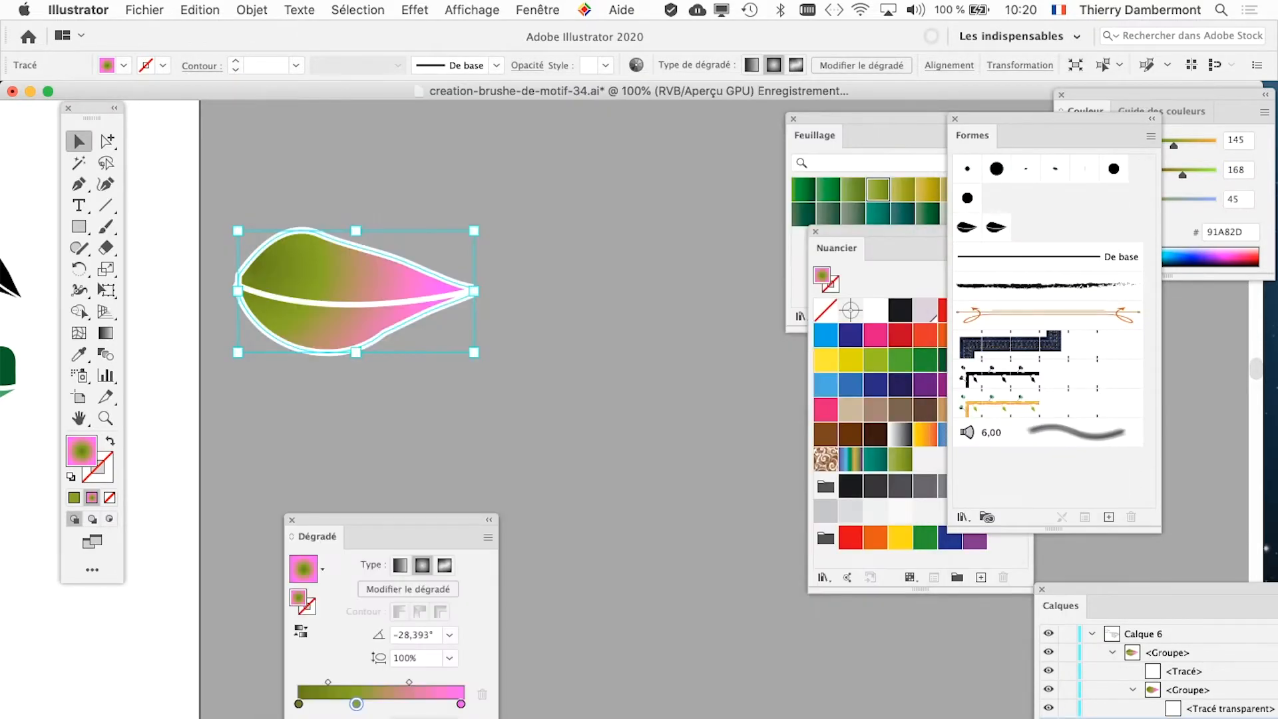
Rearrange the floating Formes, Feuillage and Nuancier panels so the brush list is uncovered beside the leaf
drag(1051, 118, 697, 153)
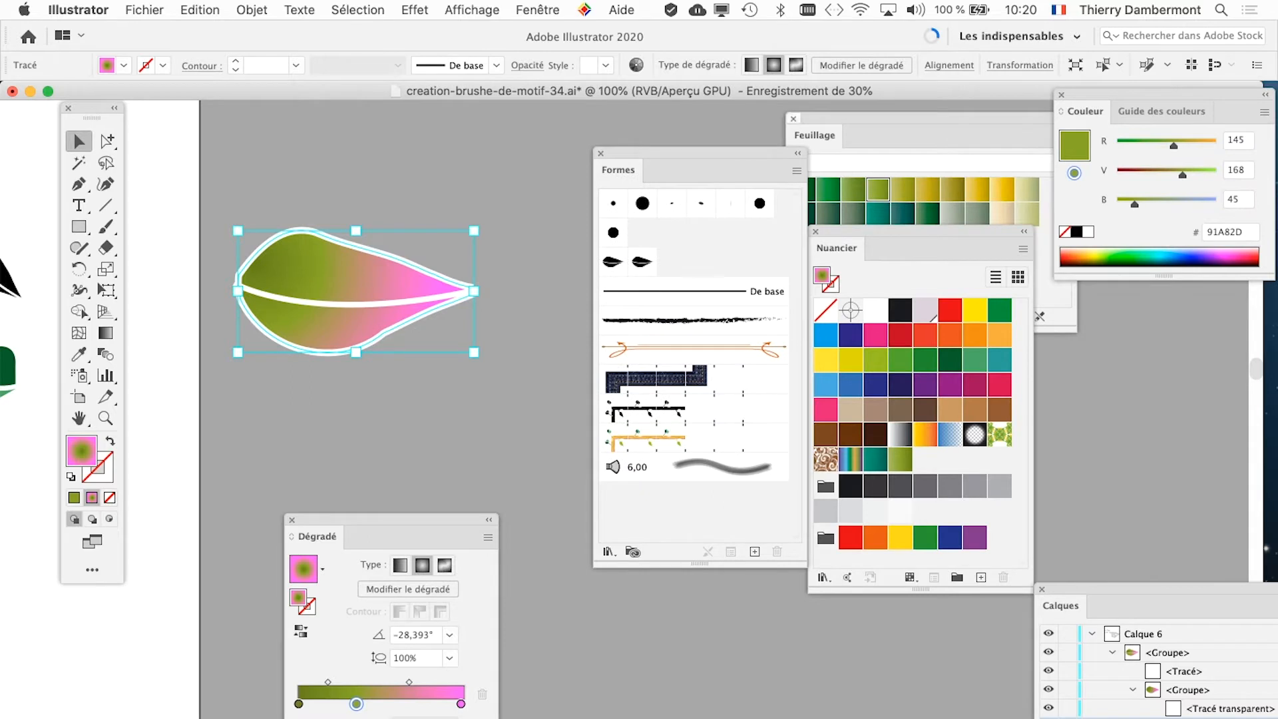
drag(813, 135, 1143, 407)
drag(918, 231, 1010, 287)
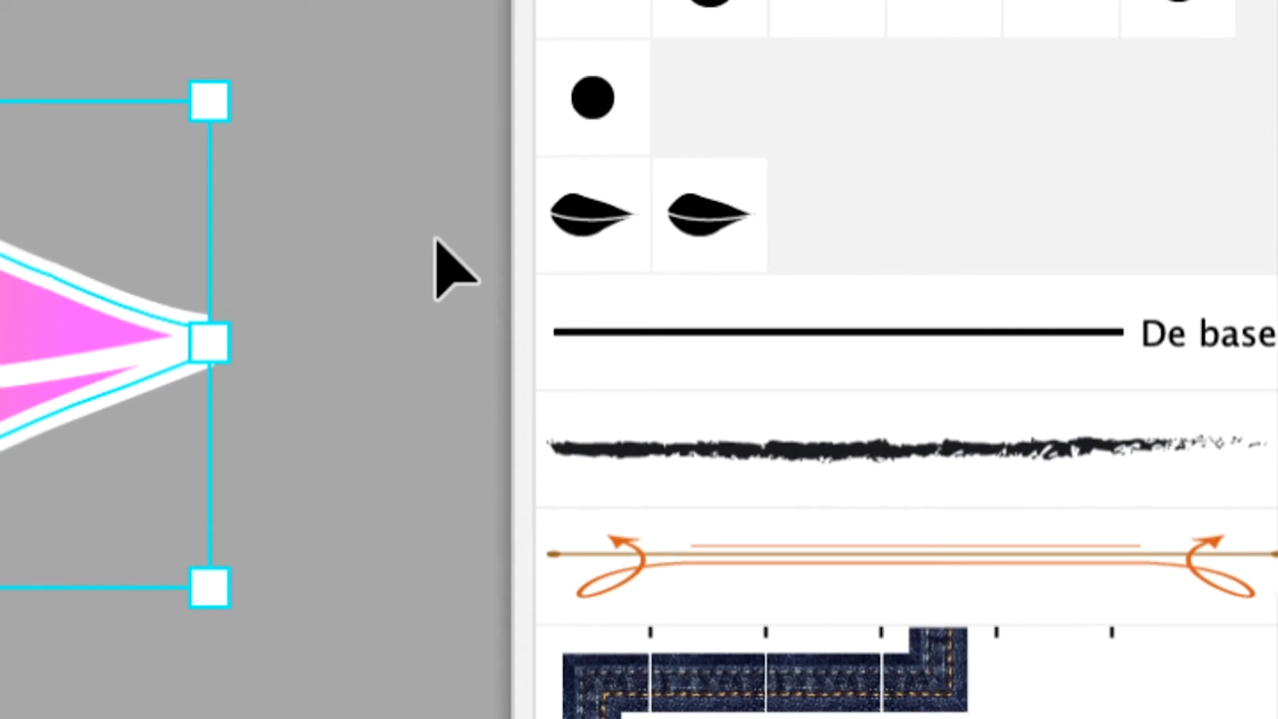
Try to create a new brush from the whole gradient-filled leaf group, including its white outline and vein
click(383, 223)
click(260, 228)
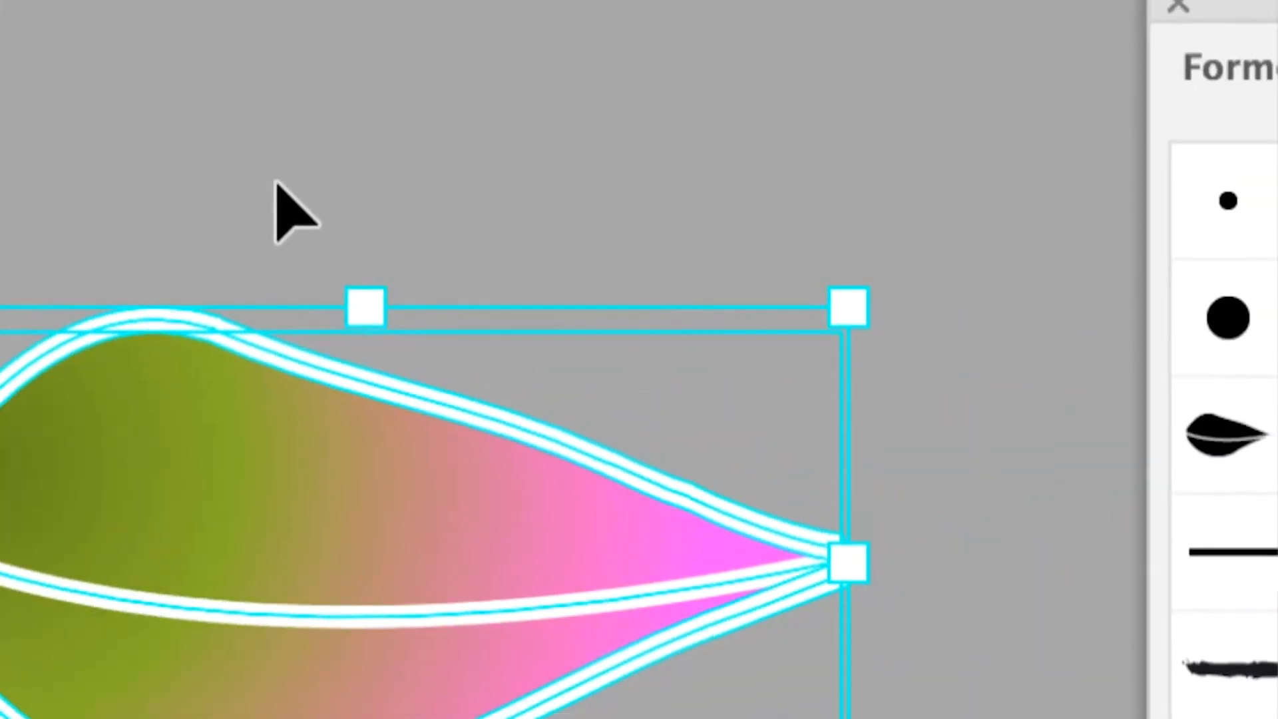
click(1104, 336)
click(859, 581)
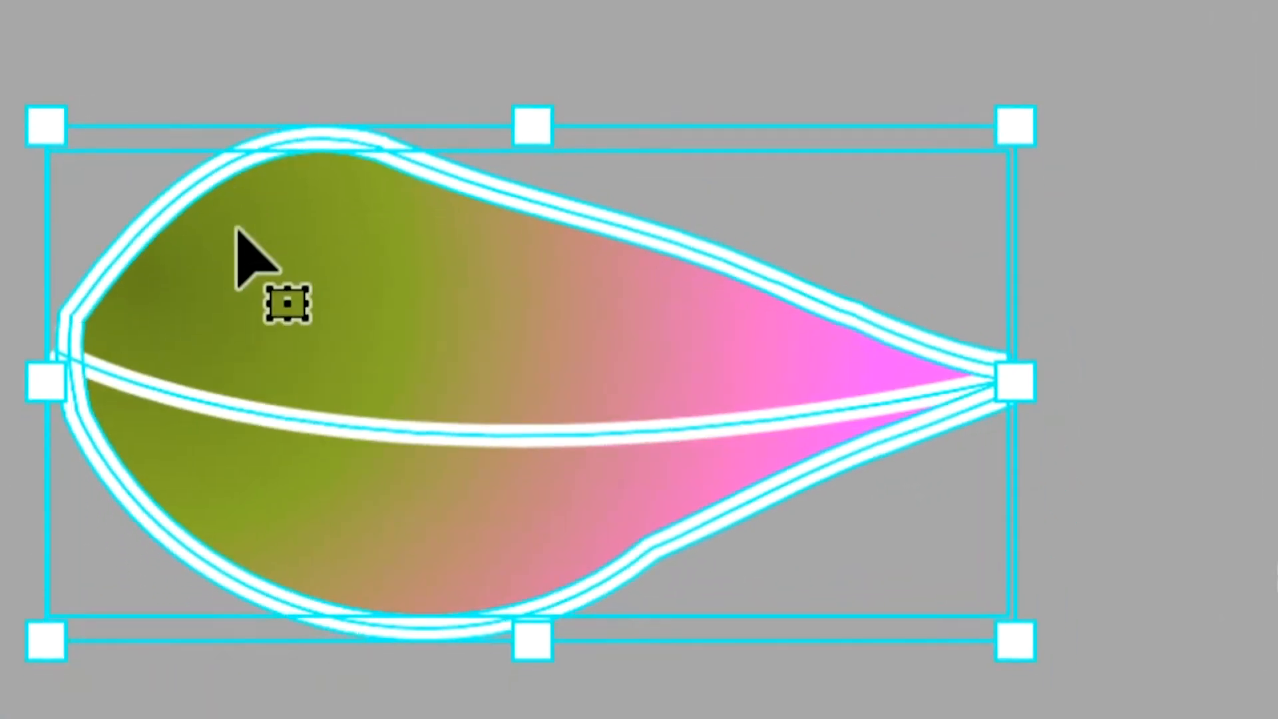
drag(265, 224, 903, 276)
mouse_move(386, 259)
mouse_down()
mouse_move(834, 199)
mouse_move(960, 107)
mouse_move(998, 37)
mouse_move(1018, 98)
mouse_up()
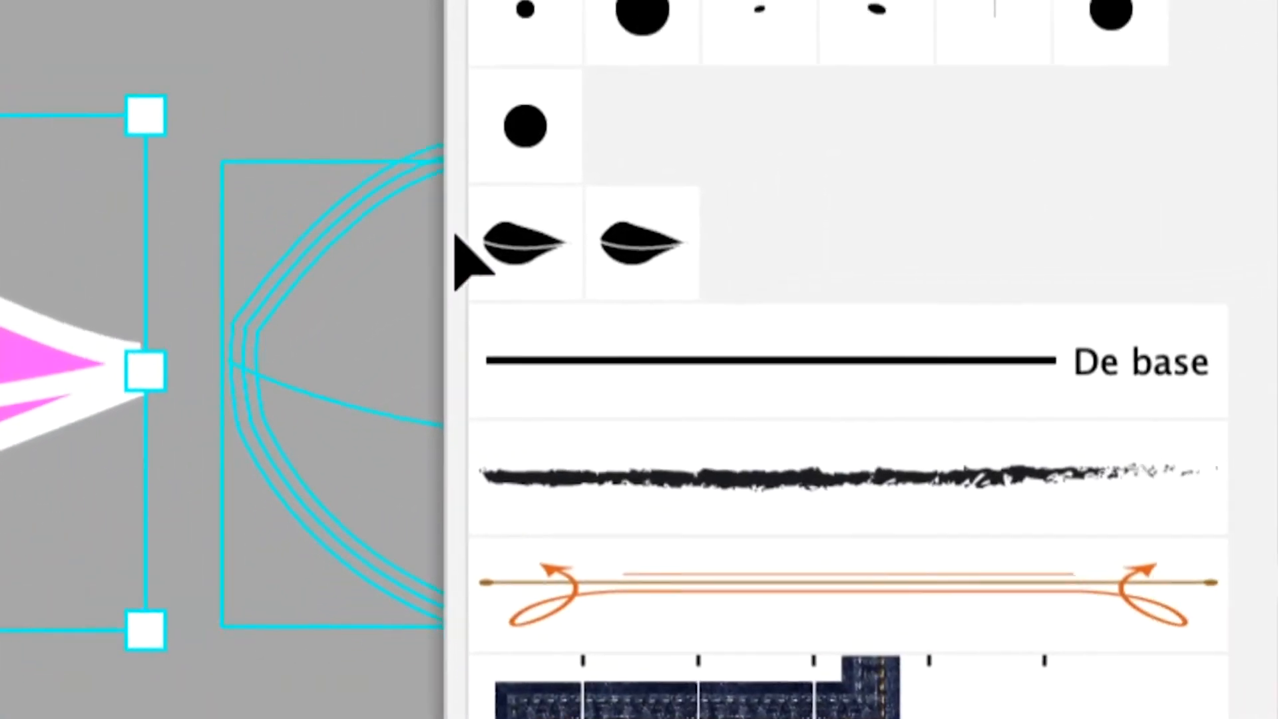
mouse_move(492, 212)
mouse_down()
mouse_move(477, 251)
mouse_move(465, 228)
mouse_move(475, 245)
mouse_up()
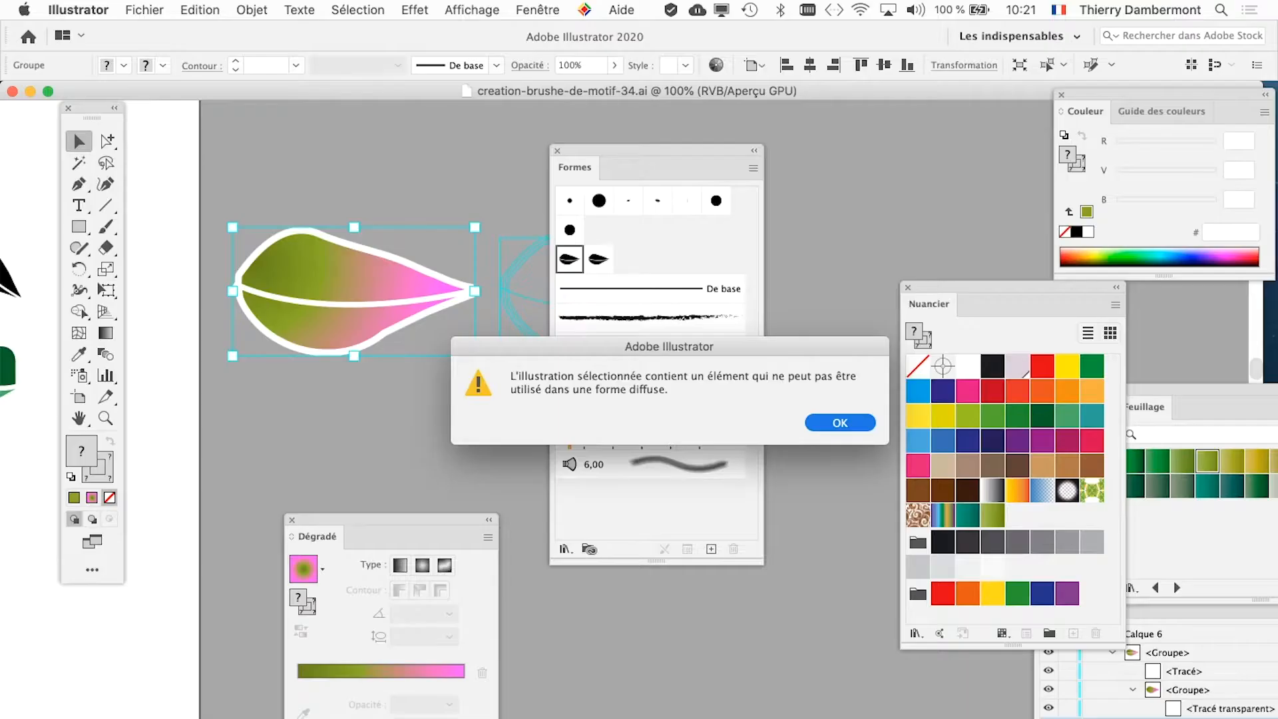
drag(669, 346, 733, 151)
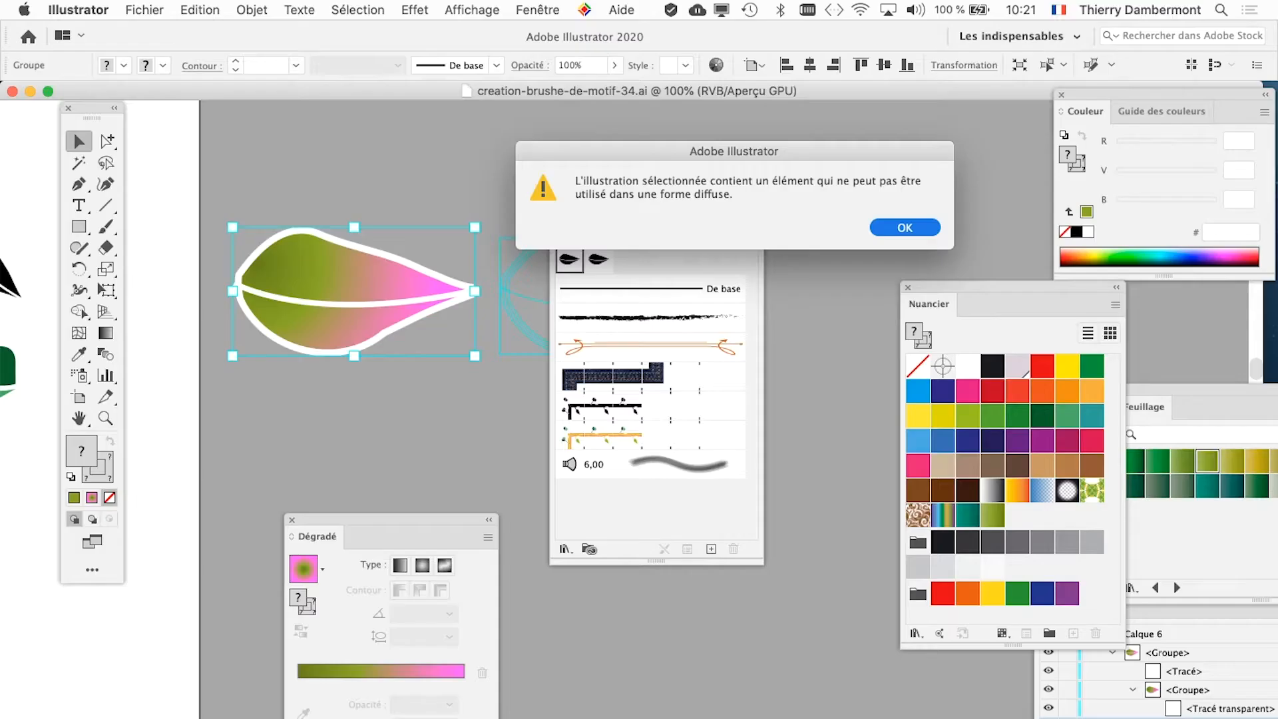
key(Return)
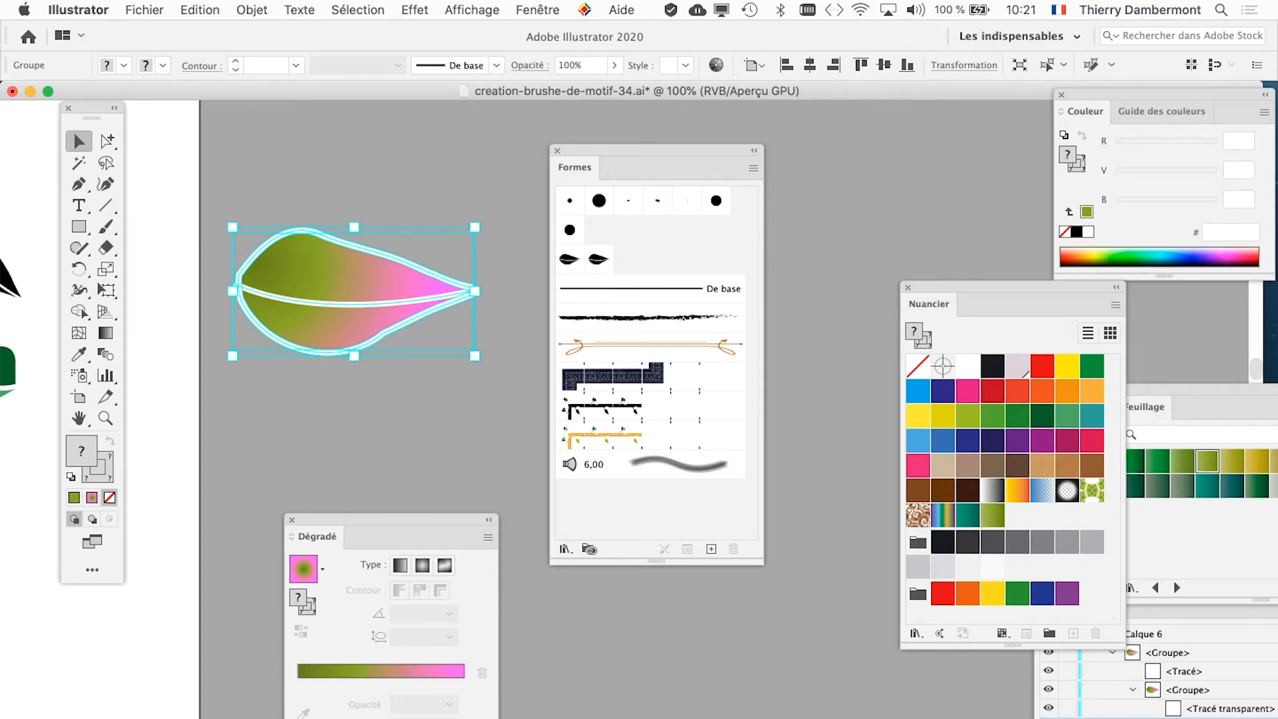
Clear space around the leaf and select only its gradient-filled shape within the group
drag(656, 150, 754, 135)
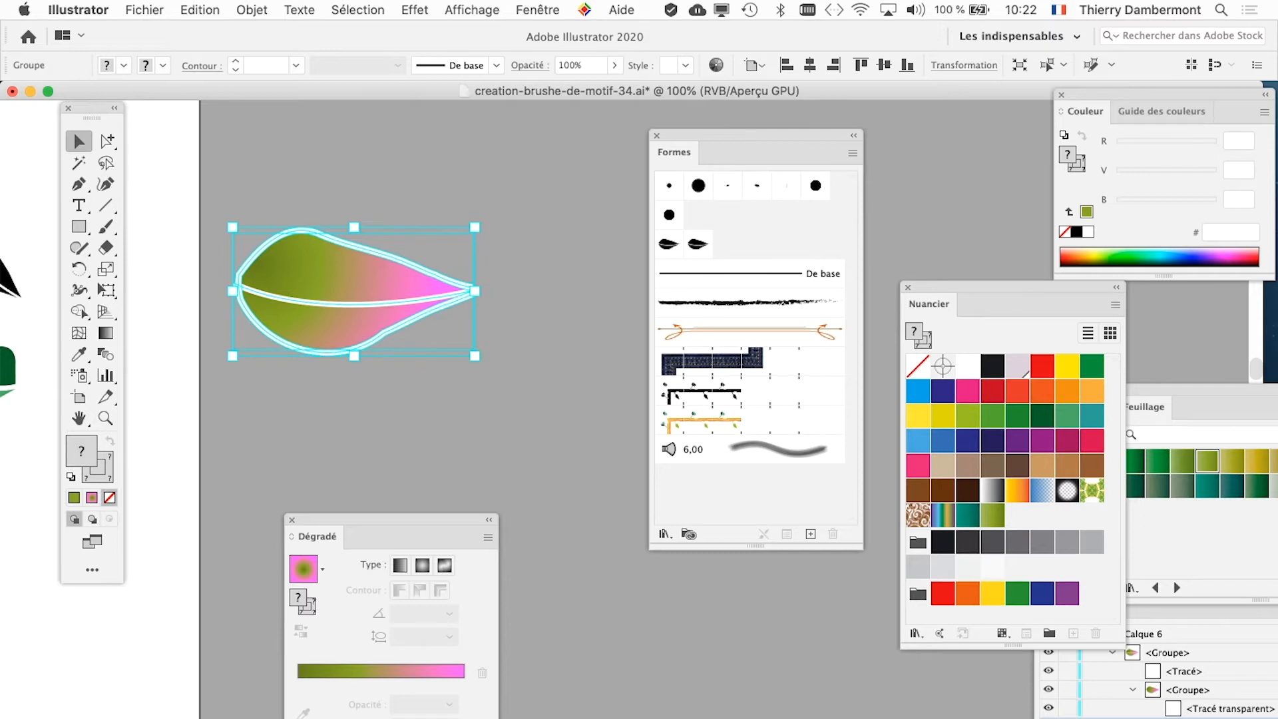
drag(92, 108, 169, 149)
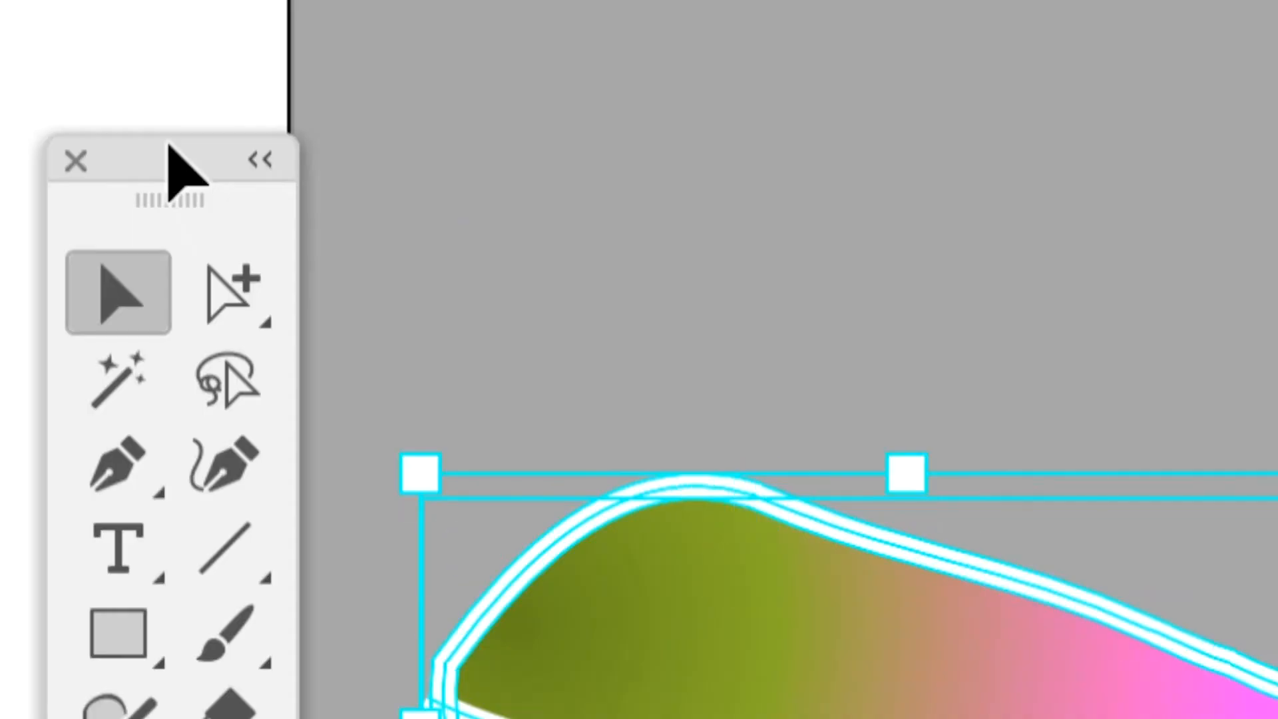
click(233, 296)
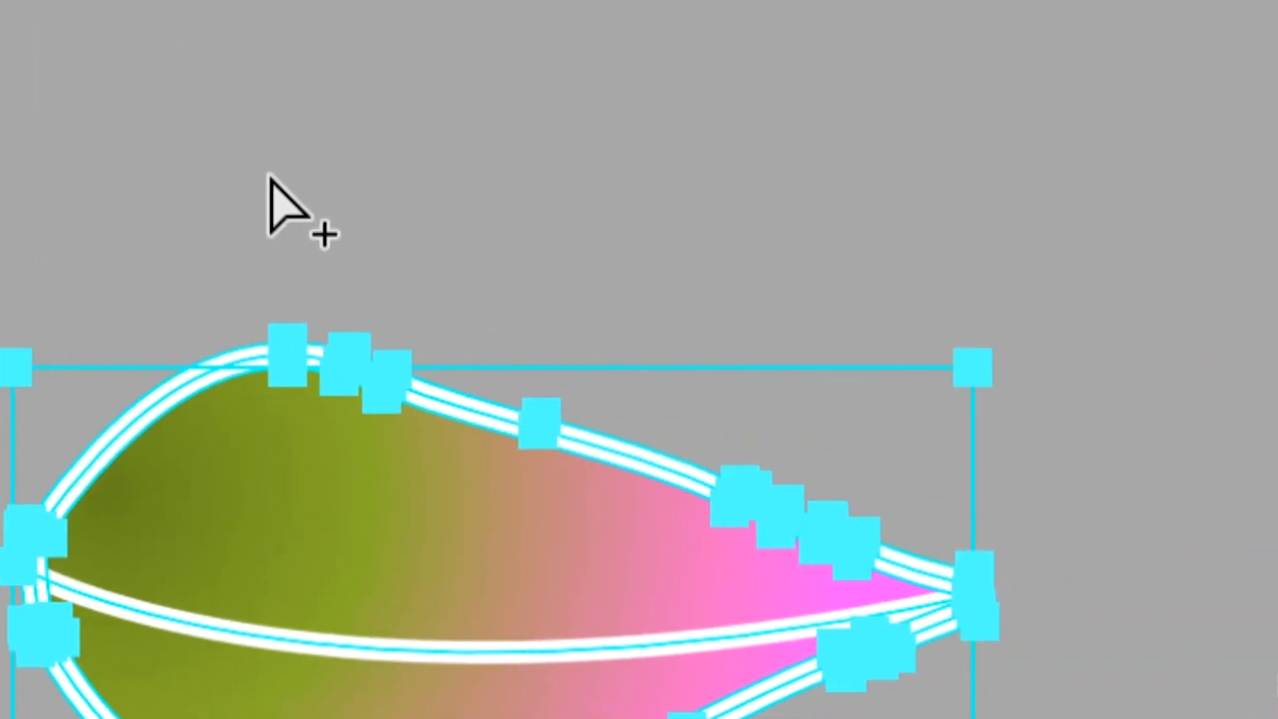
click(270, 175)
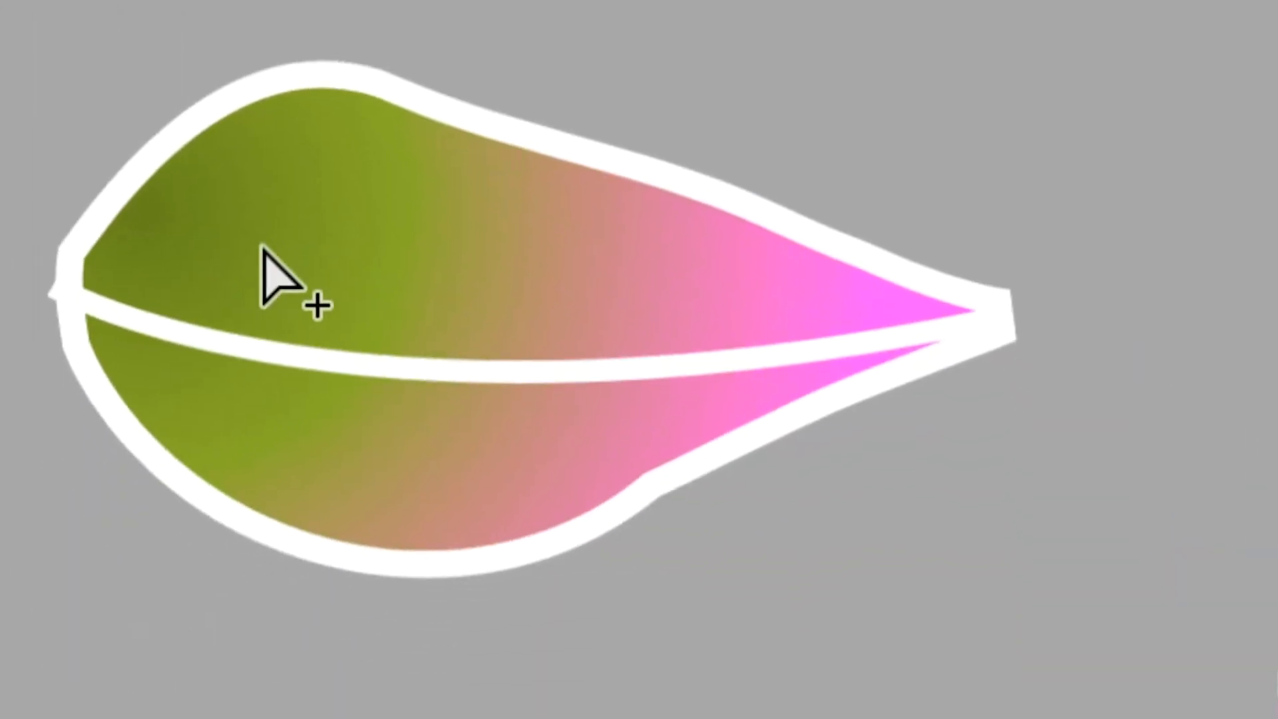
click(230, 521)
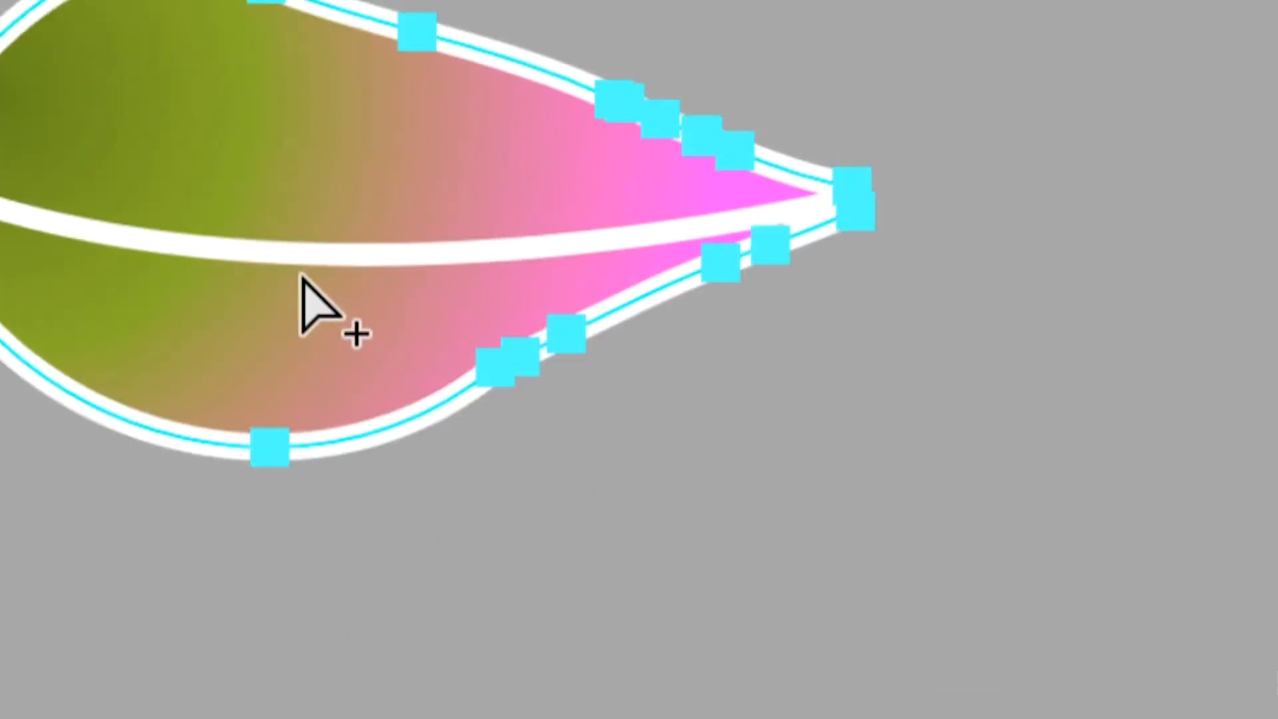
key(v)
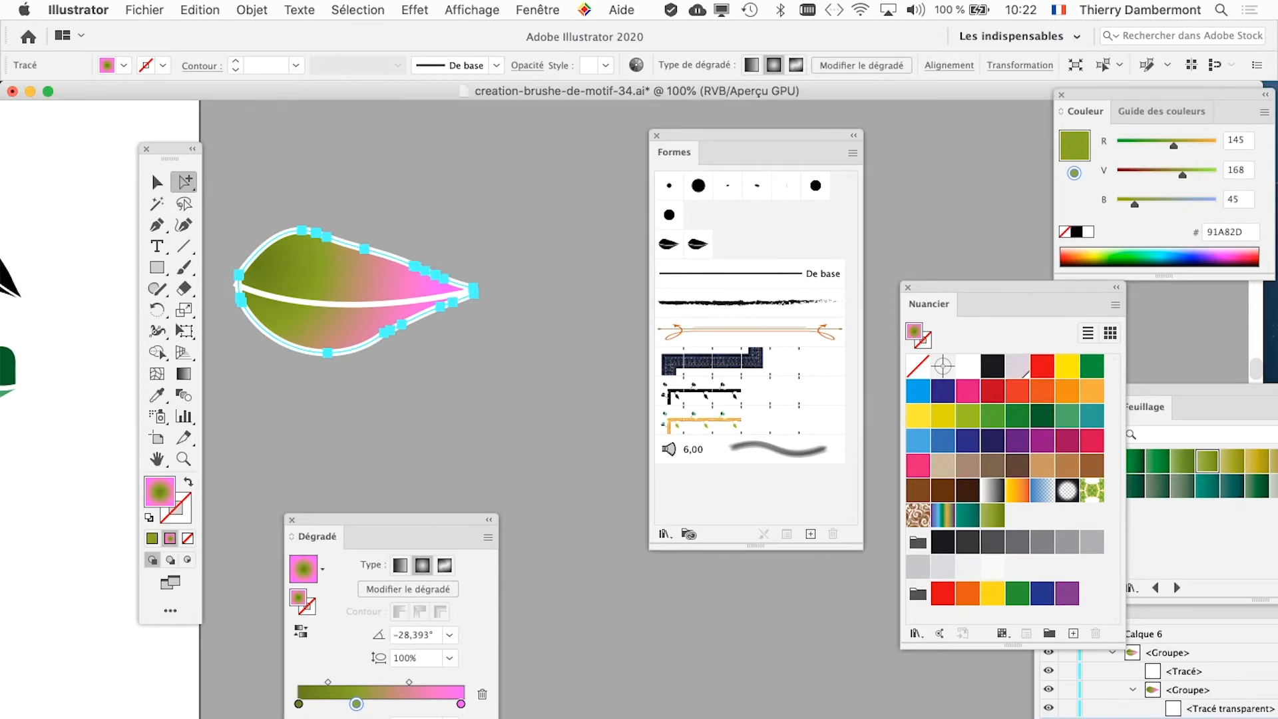
Open the Expand (Décomposer) settings for the leaf's gradient fill and place the dialog clear of the leaf
click(251, 9)
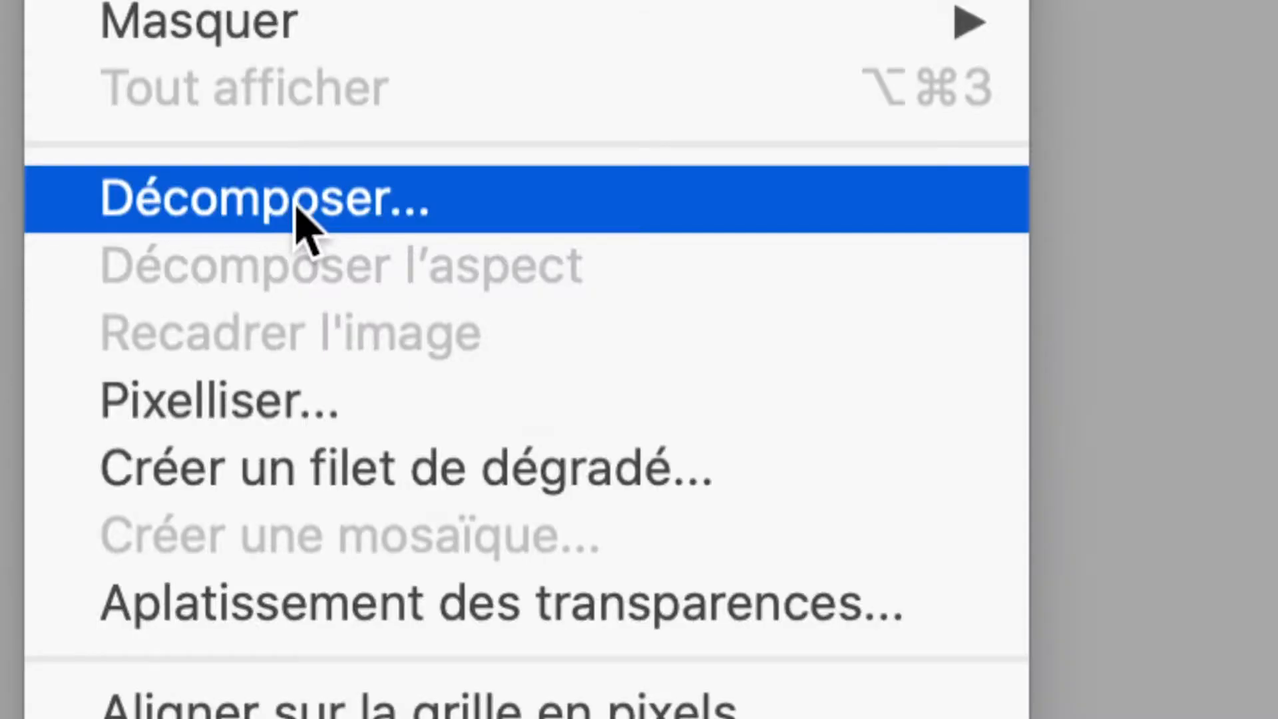
click(297, 213)
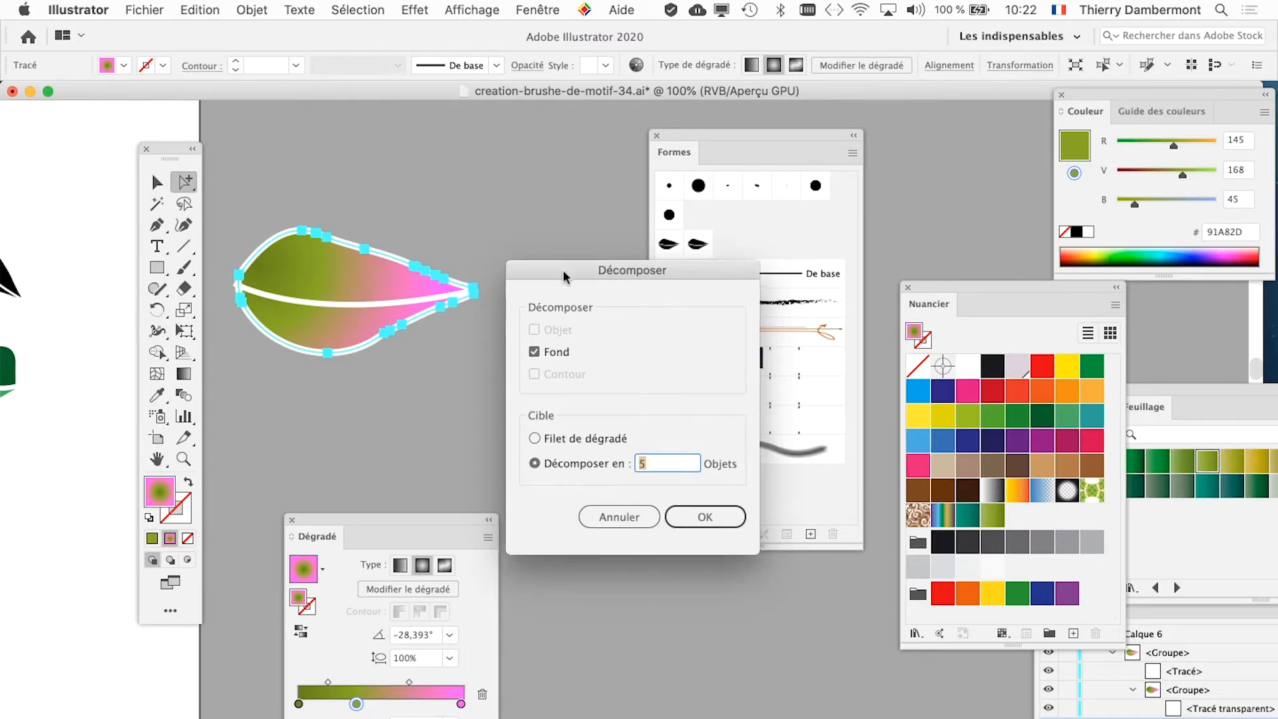
drag(566, 273, 559, 145)
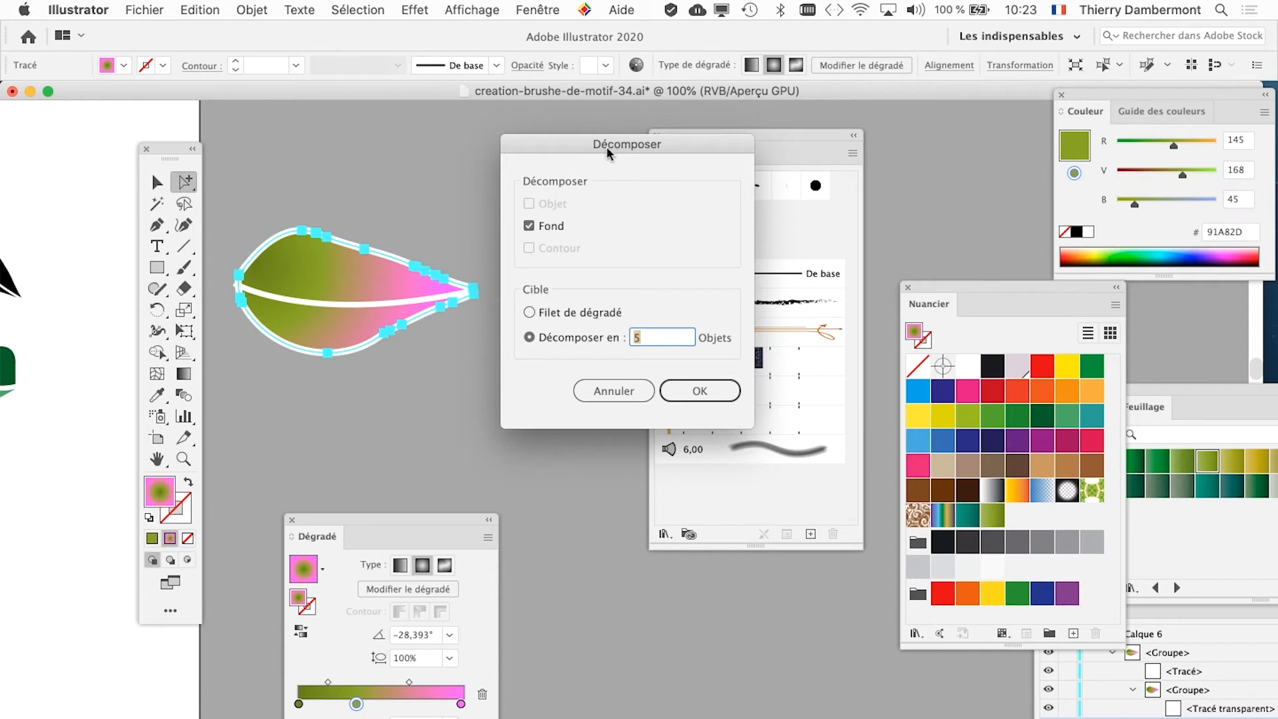
drag(607, 141, 637, 119)
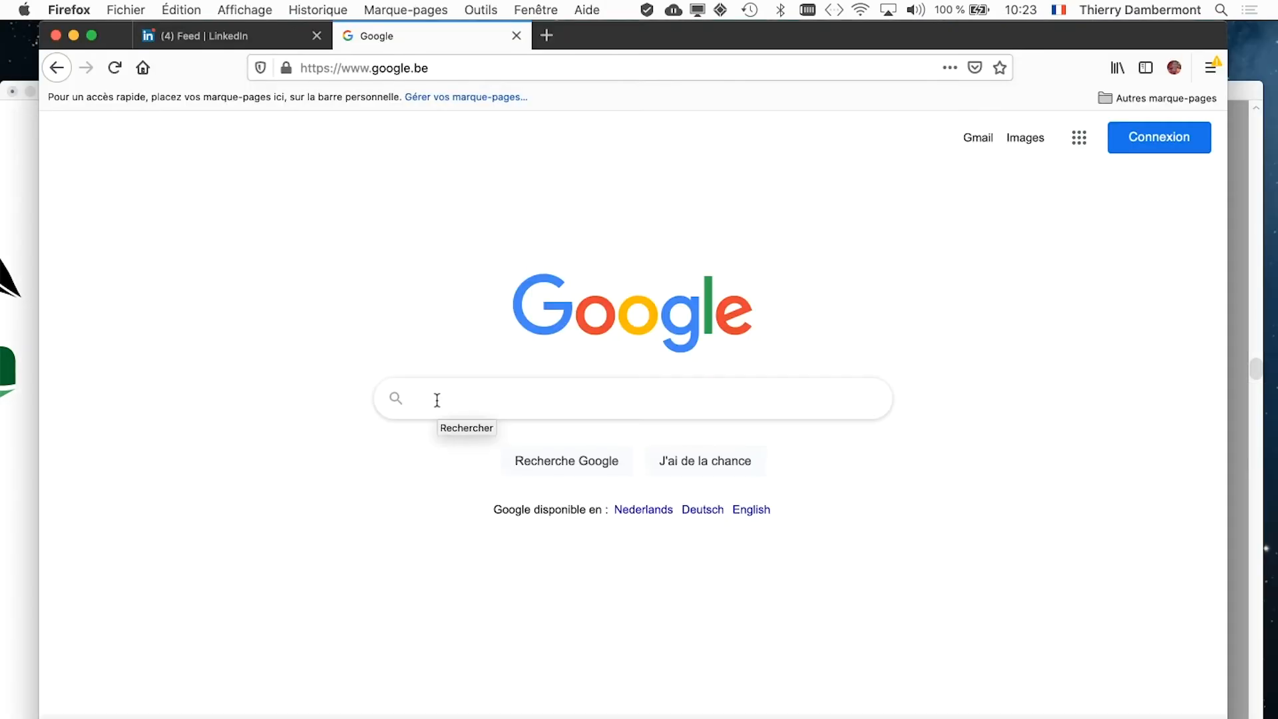
Switch to Firefox, search Google for GRADIENT MESH and enlarge the browser window
text(GRADIENT )
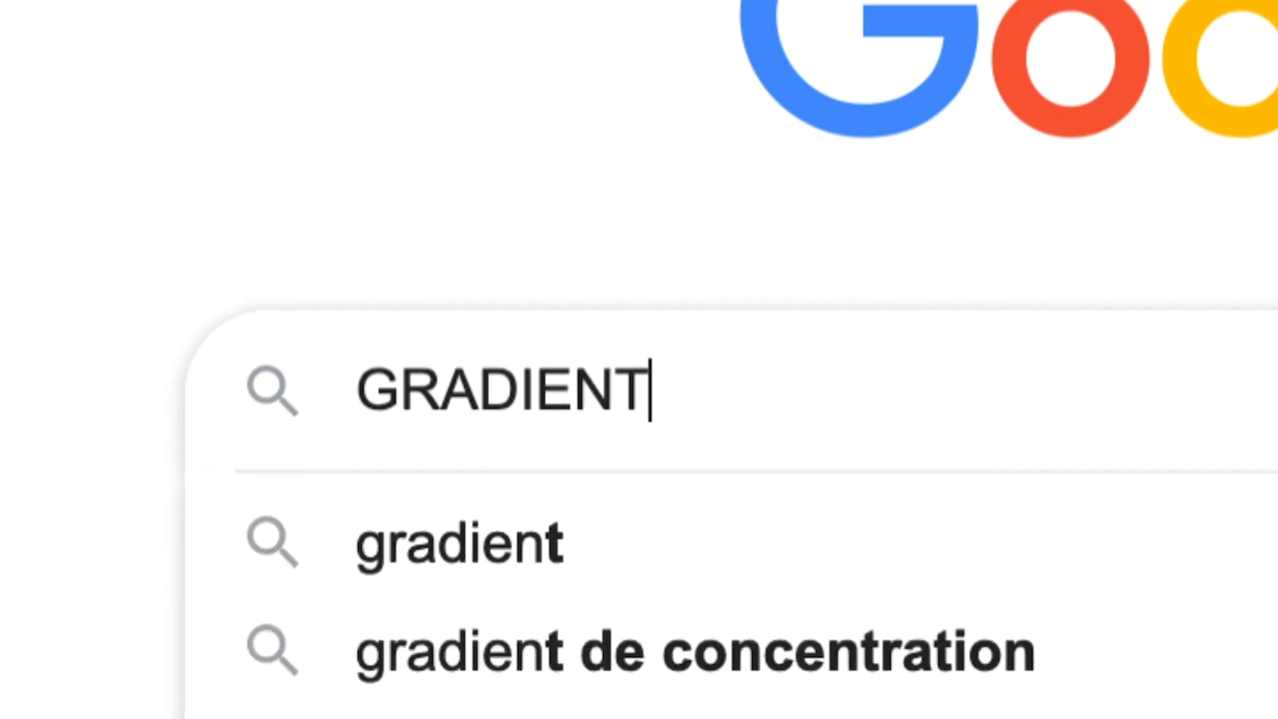
text(MESH)
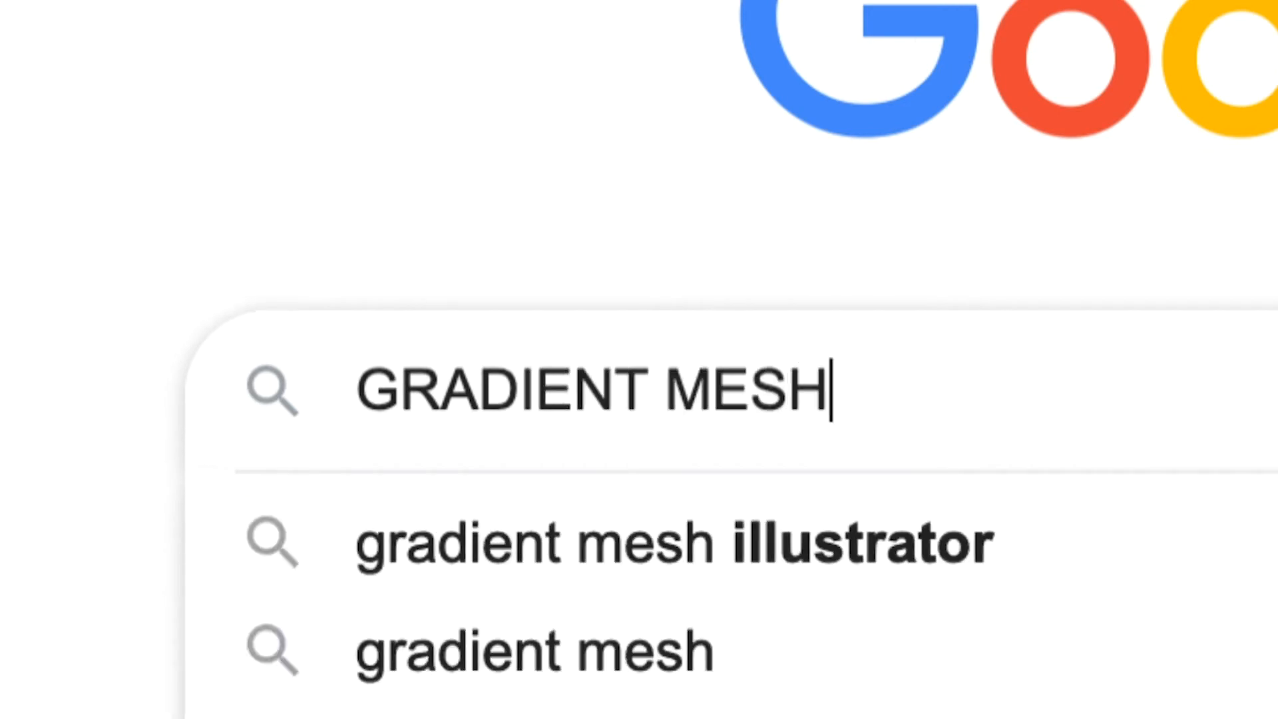
key(Escape)
key(Return)
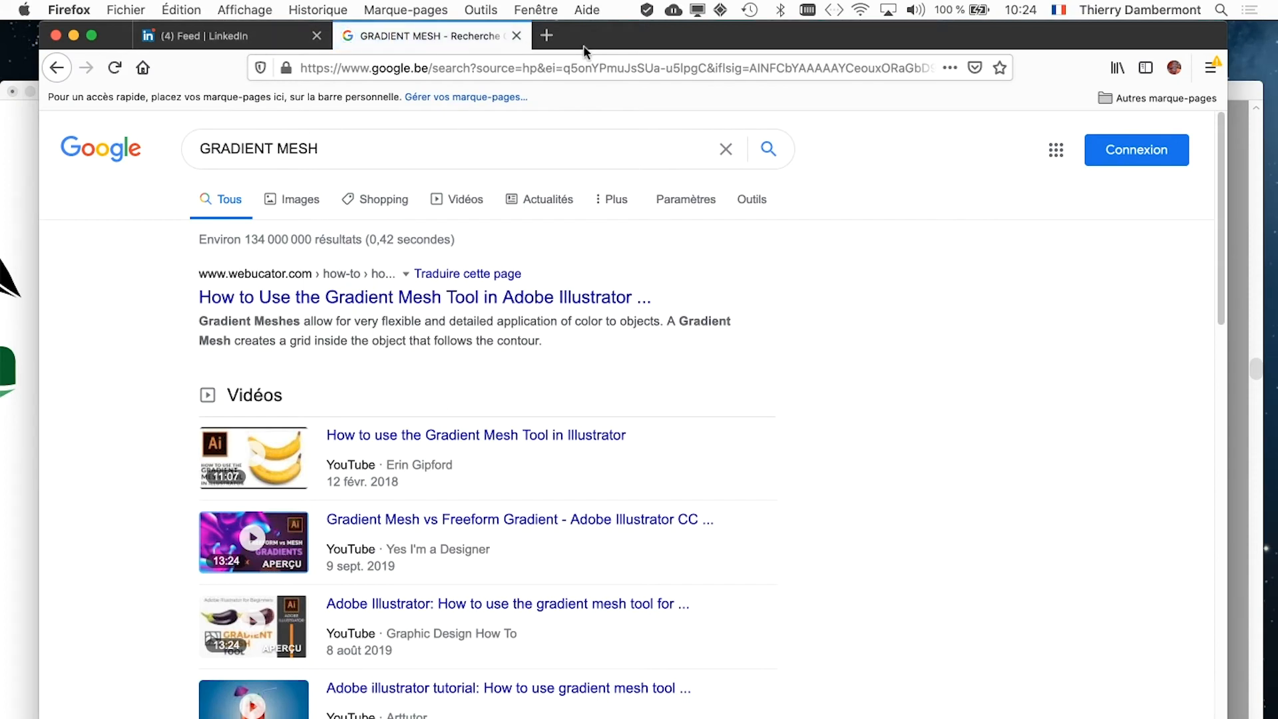
drag(585, 50, 545, 50)
double_click(545, 34)
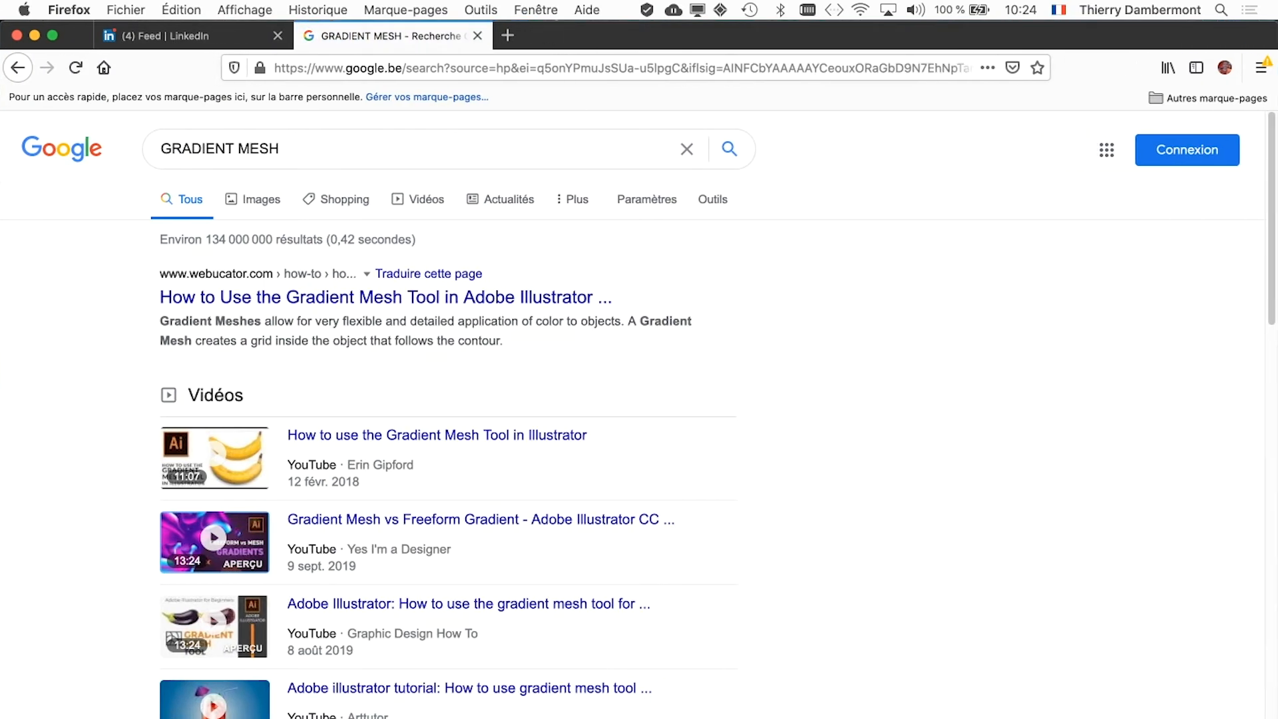
Open the image results and display the Breaking Bad gradient mesh portrait on its own at full size
click(261, 204)
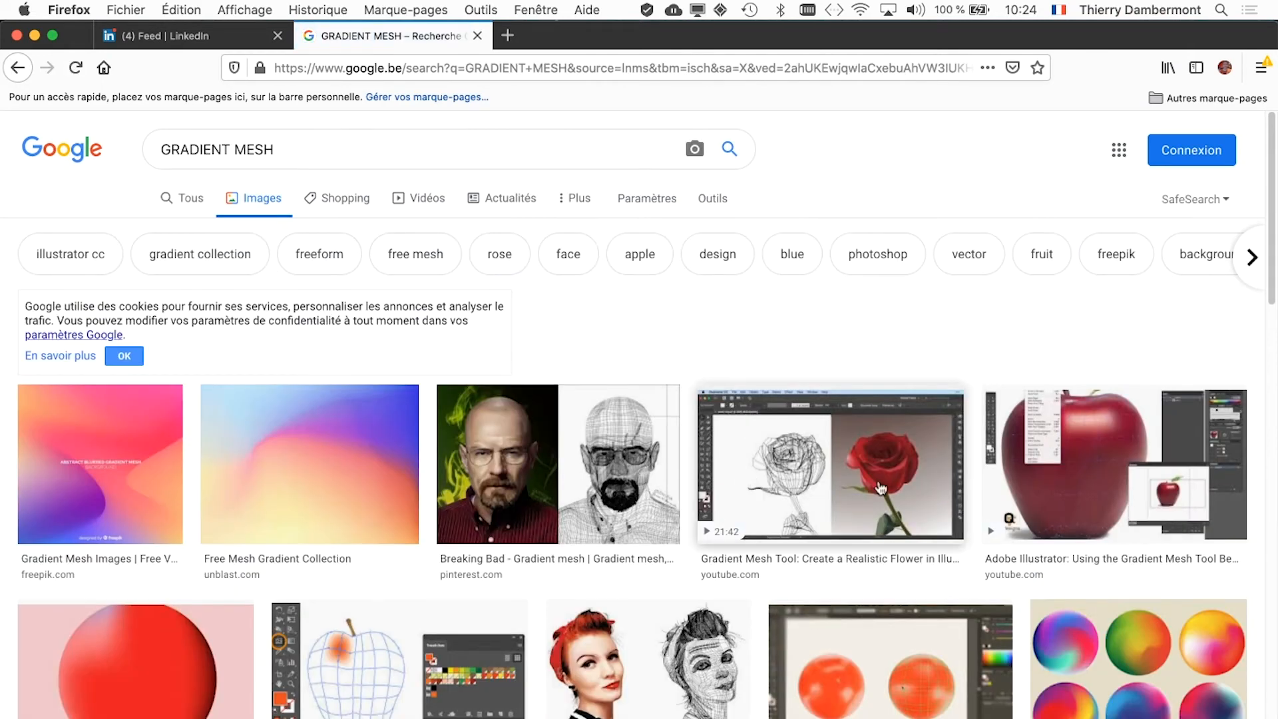
click(492, 474)
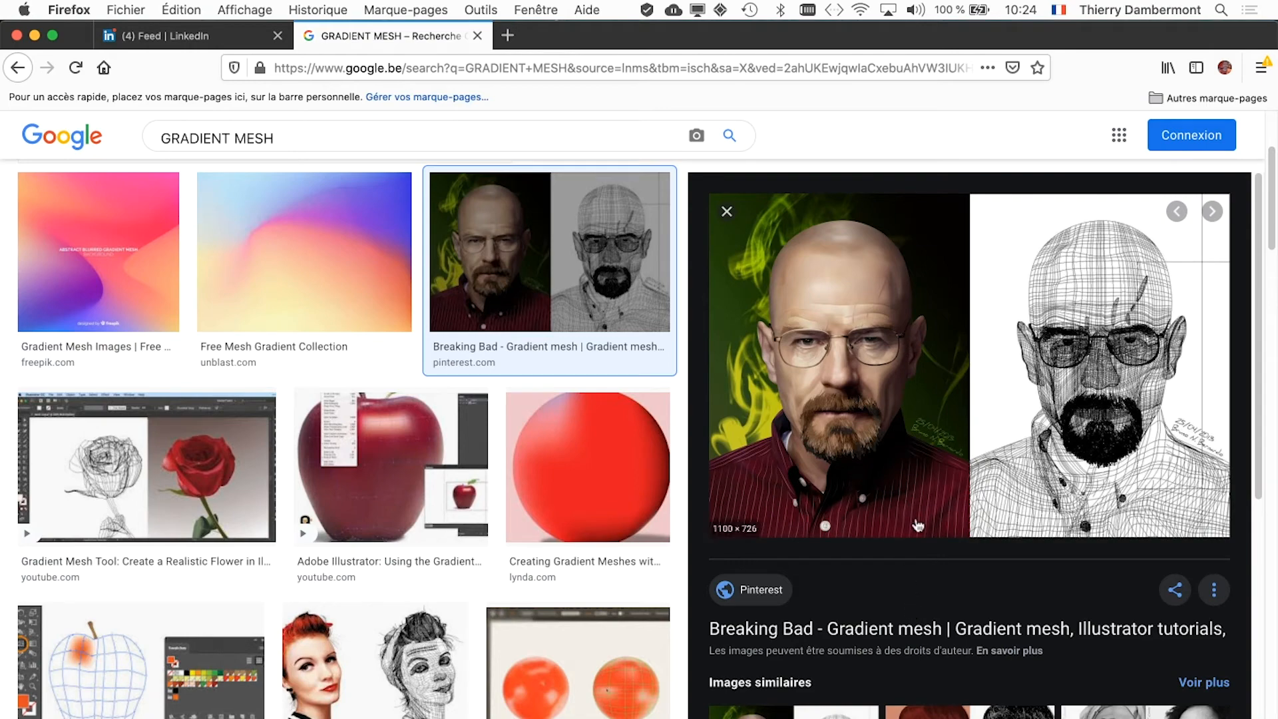
right_click(918, 401)
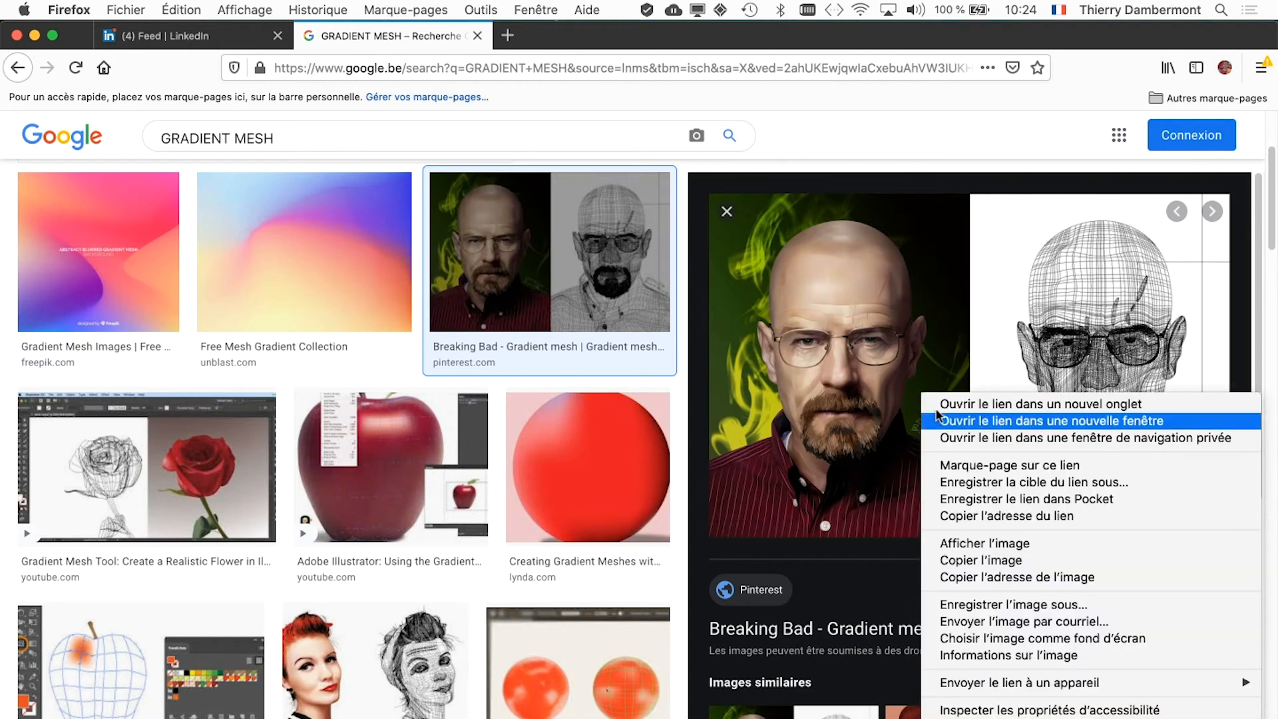
click(1009, 543)
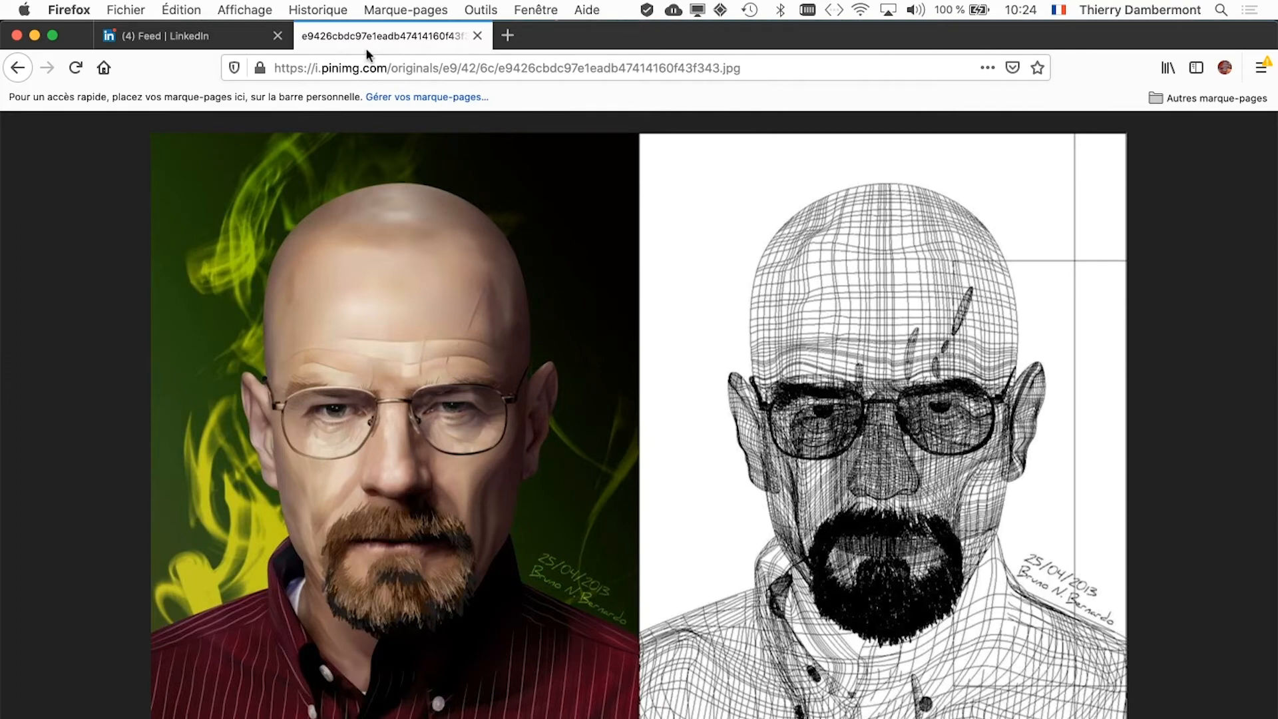
Return to the image results and display the apple image from the Gradient Mesh Tool beginners tutorial on its own
click(20, 73)
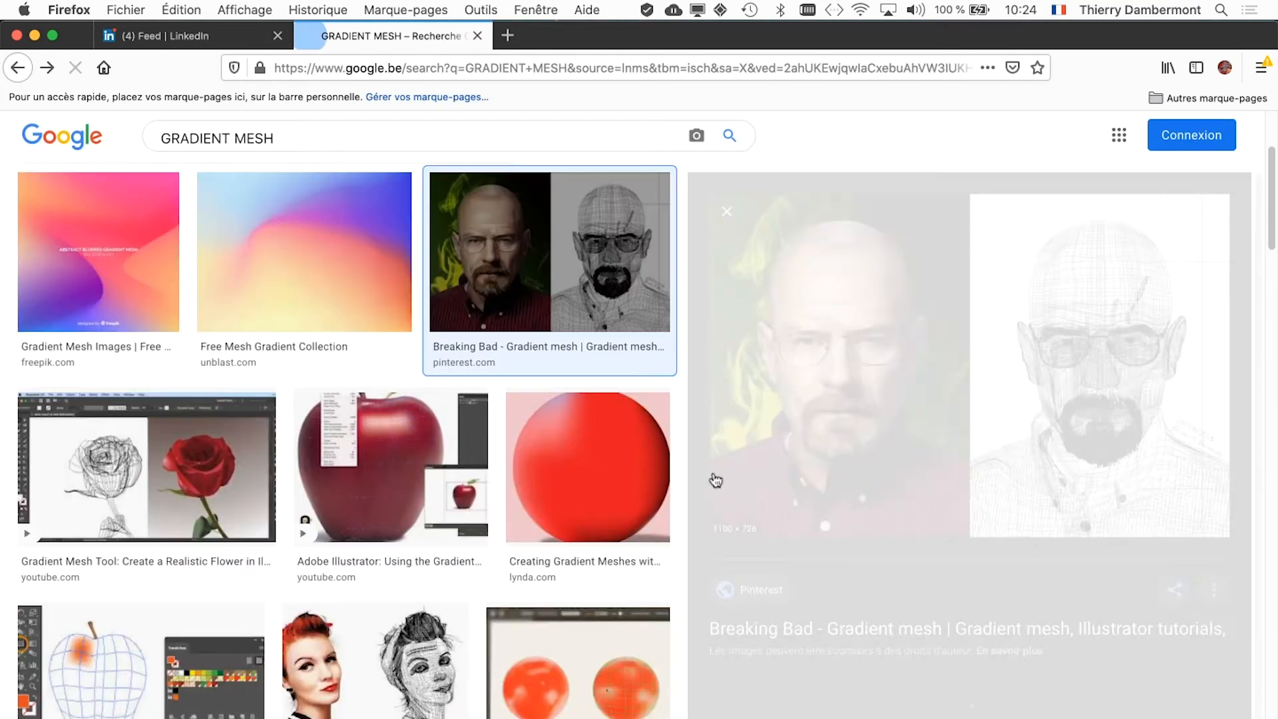
scroll(378, 554, down, 3)
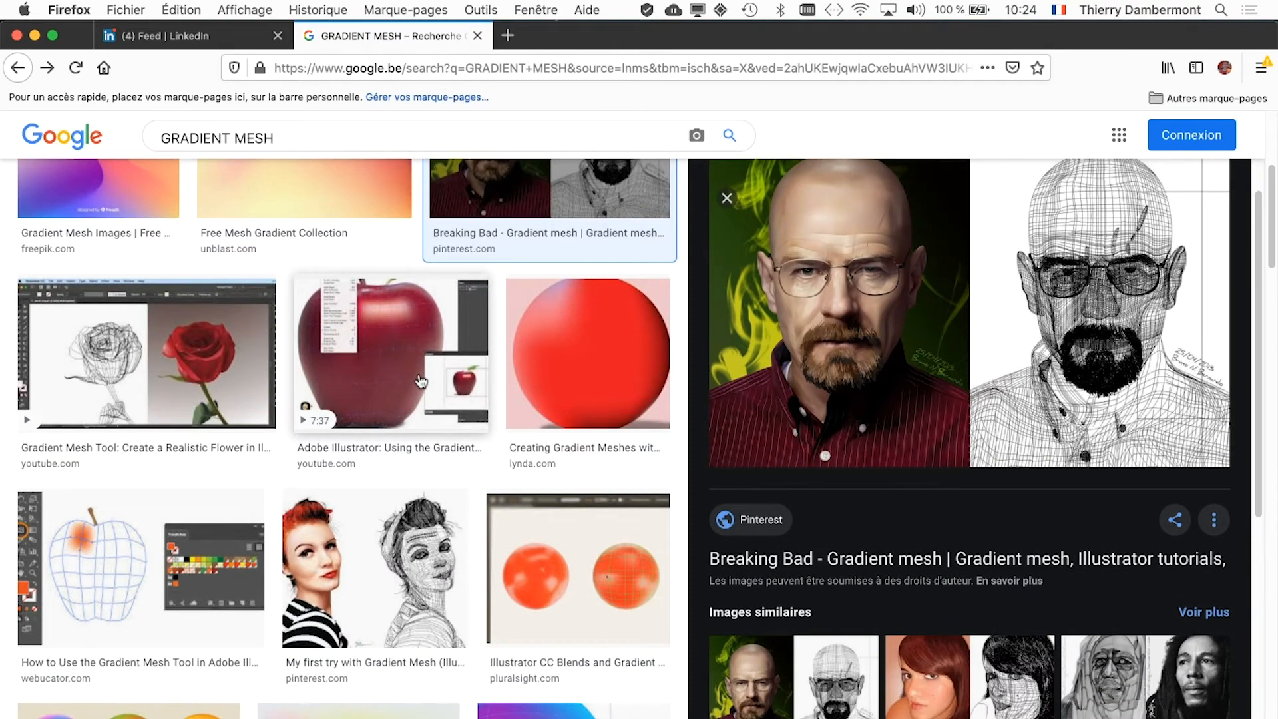
scroll(423, 382, down, 1)
scroll(421, 382, down, 2)
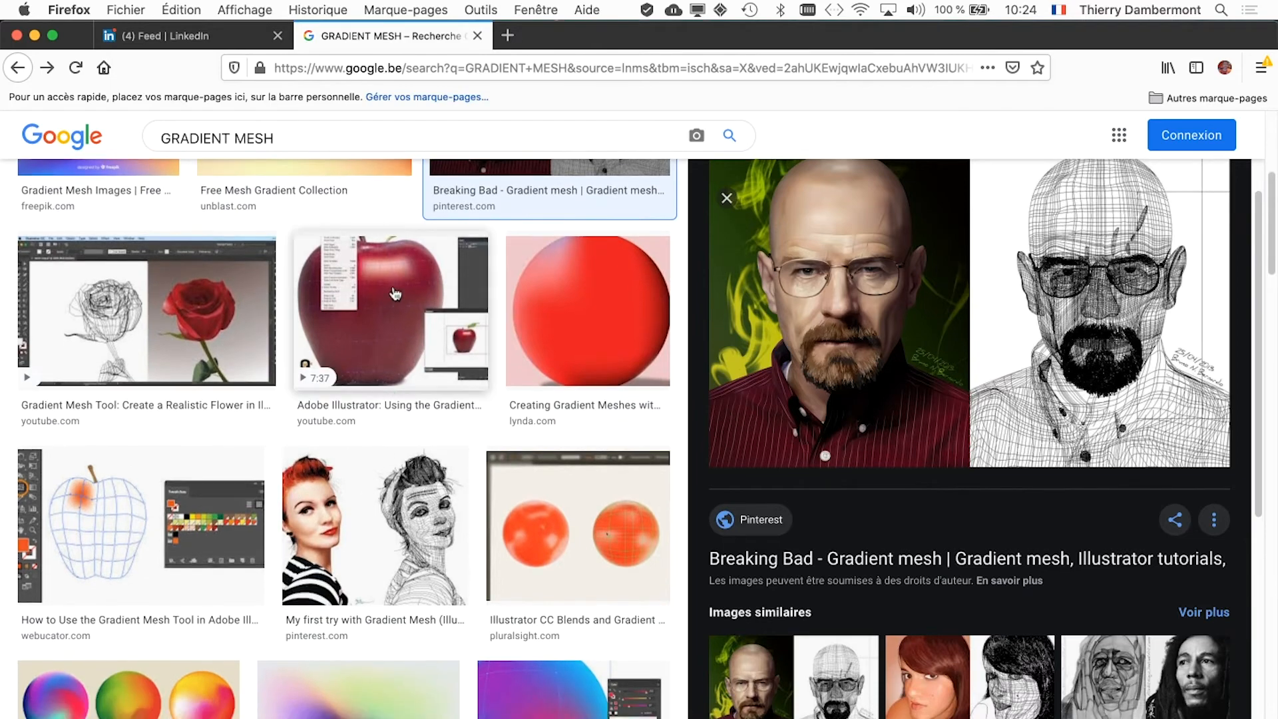
scroll(395, 294, down, 4)
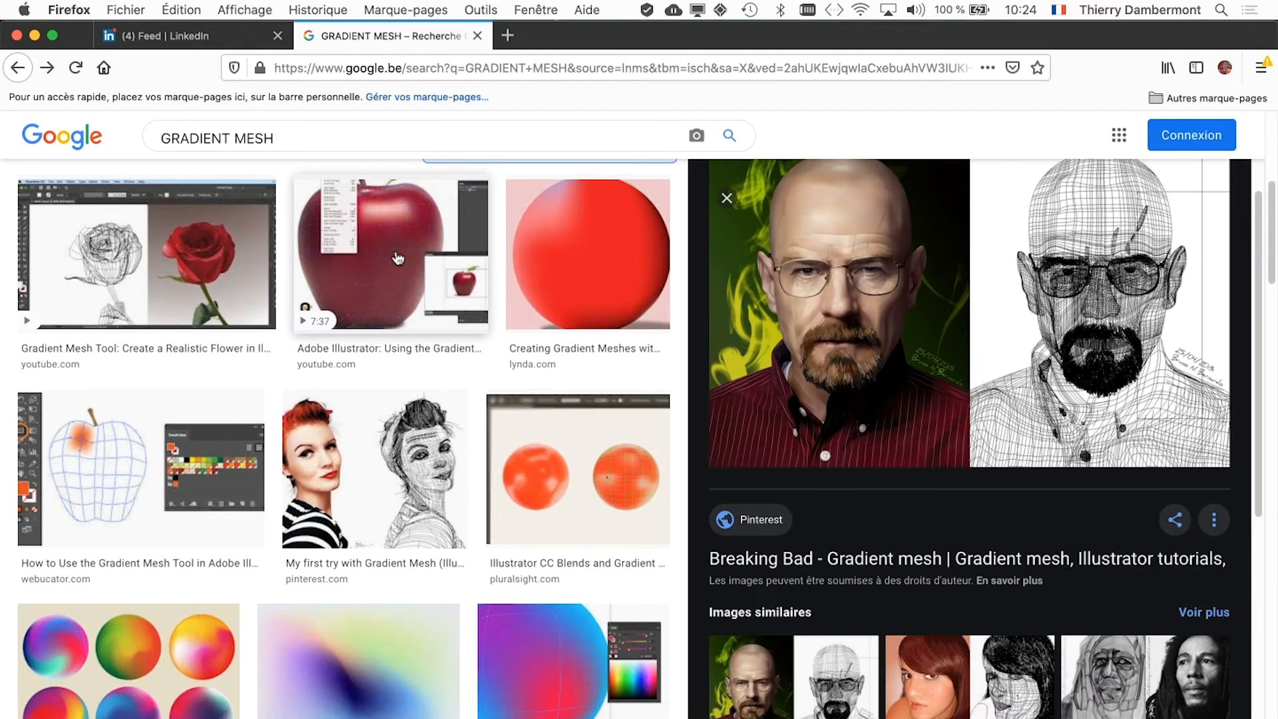
click(398, 259)
right_click(609, 247)
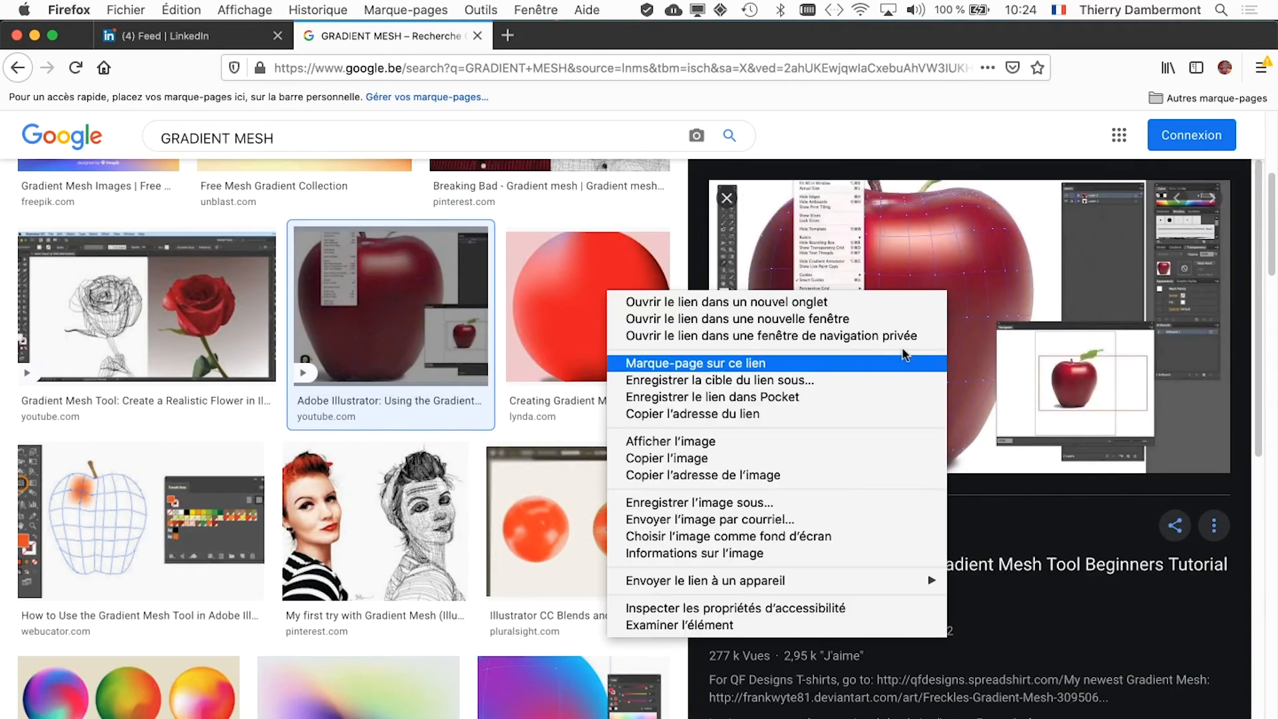
click(773, 438)
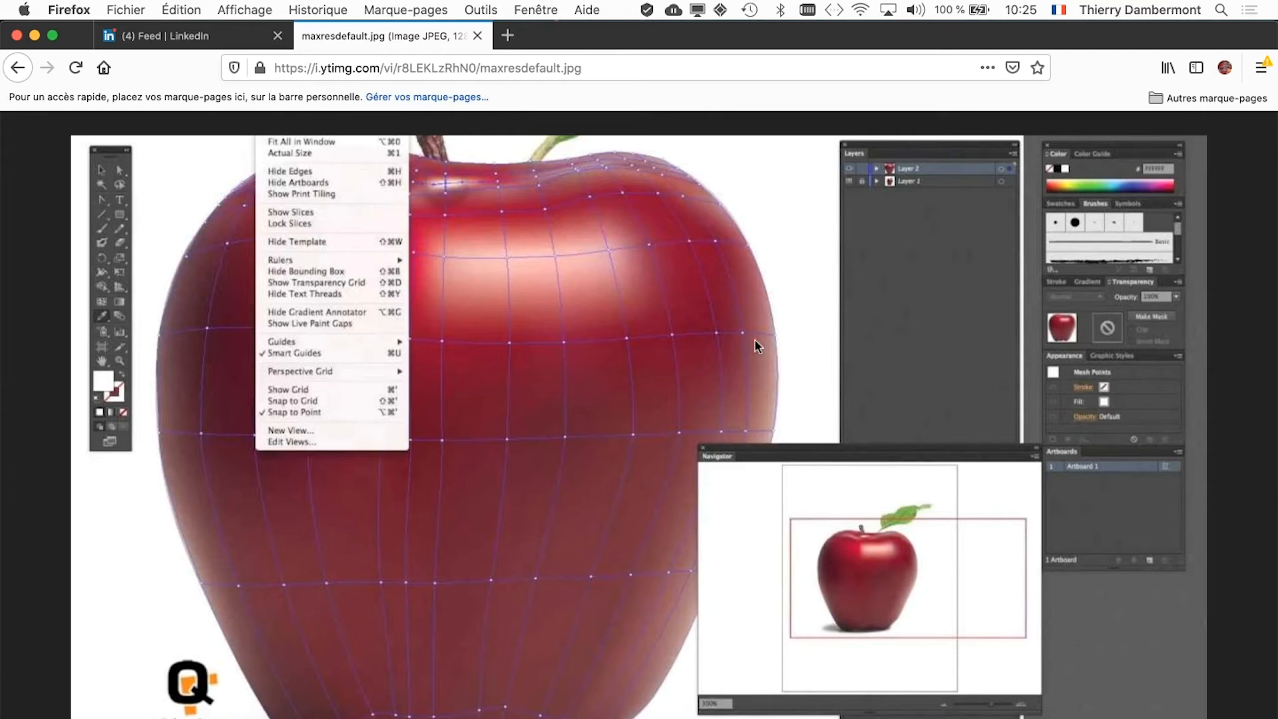
Go back to the image results and display the gradient mesh portrait of the red-haired woman on its own
click(21, 69)
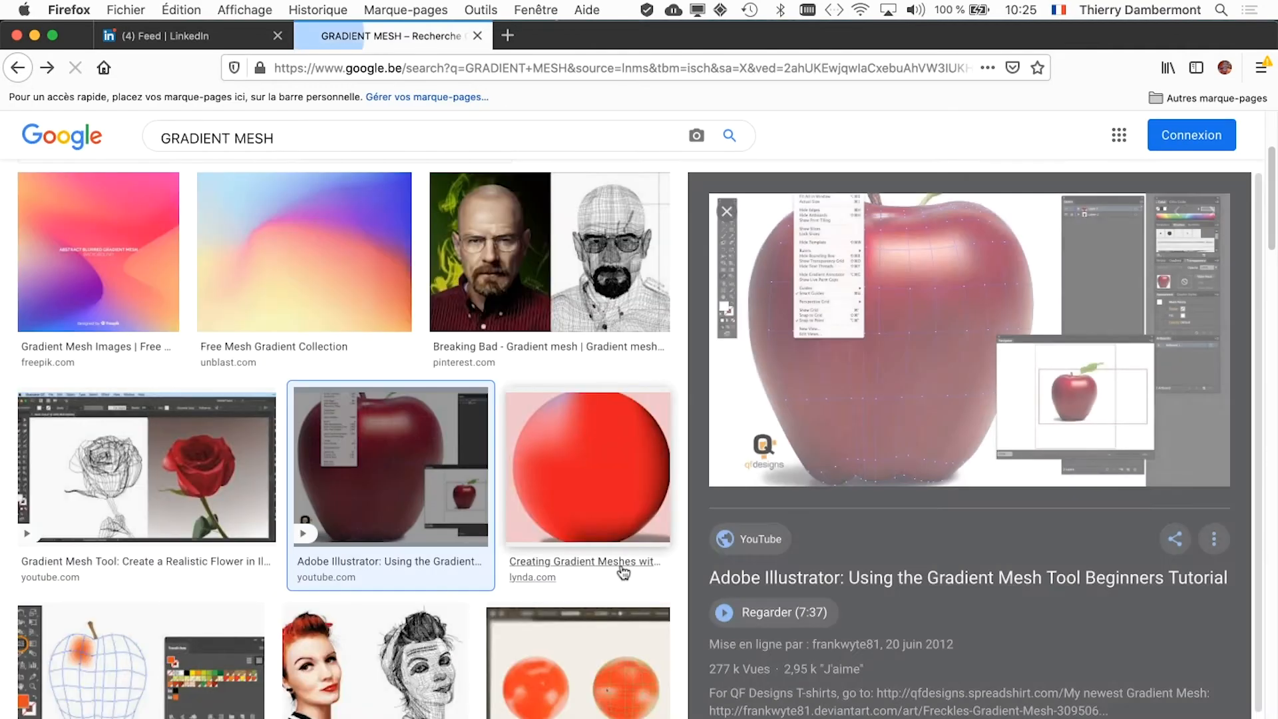
scroll(359, 399, down, 5)
click(360, 406)
right_click(895, 312)
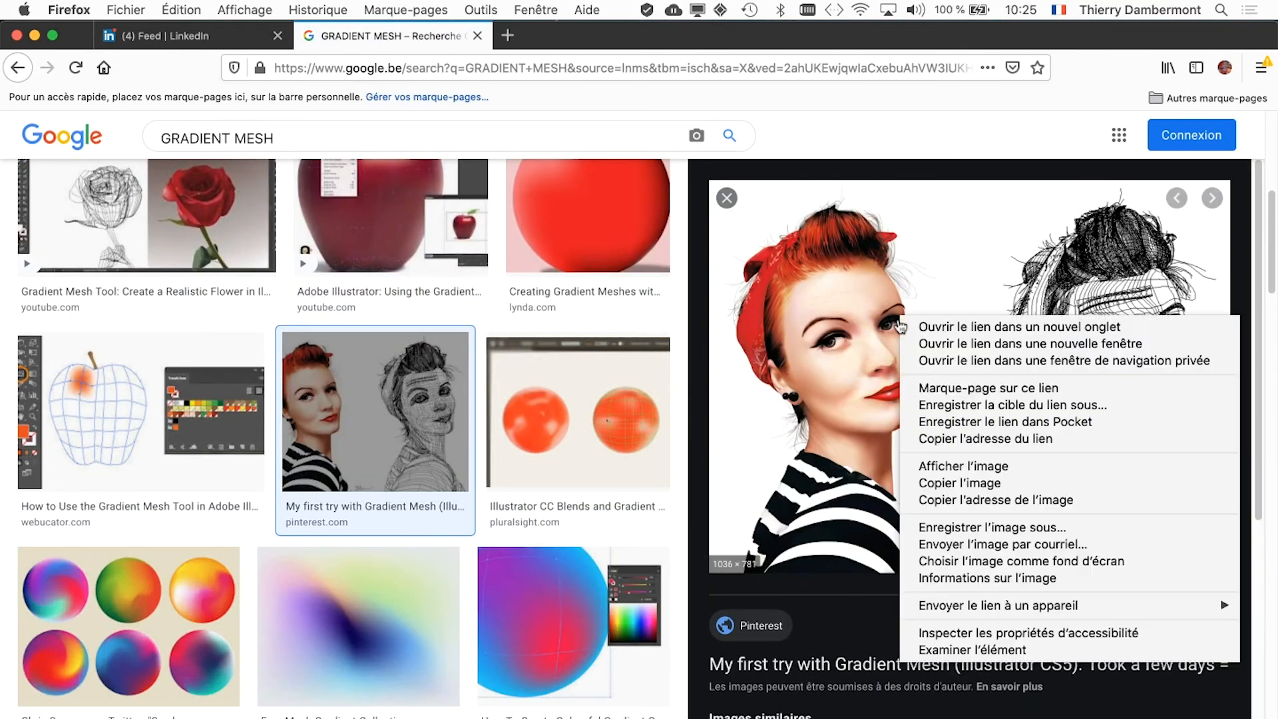
click(919, 465)
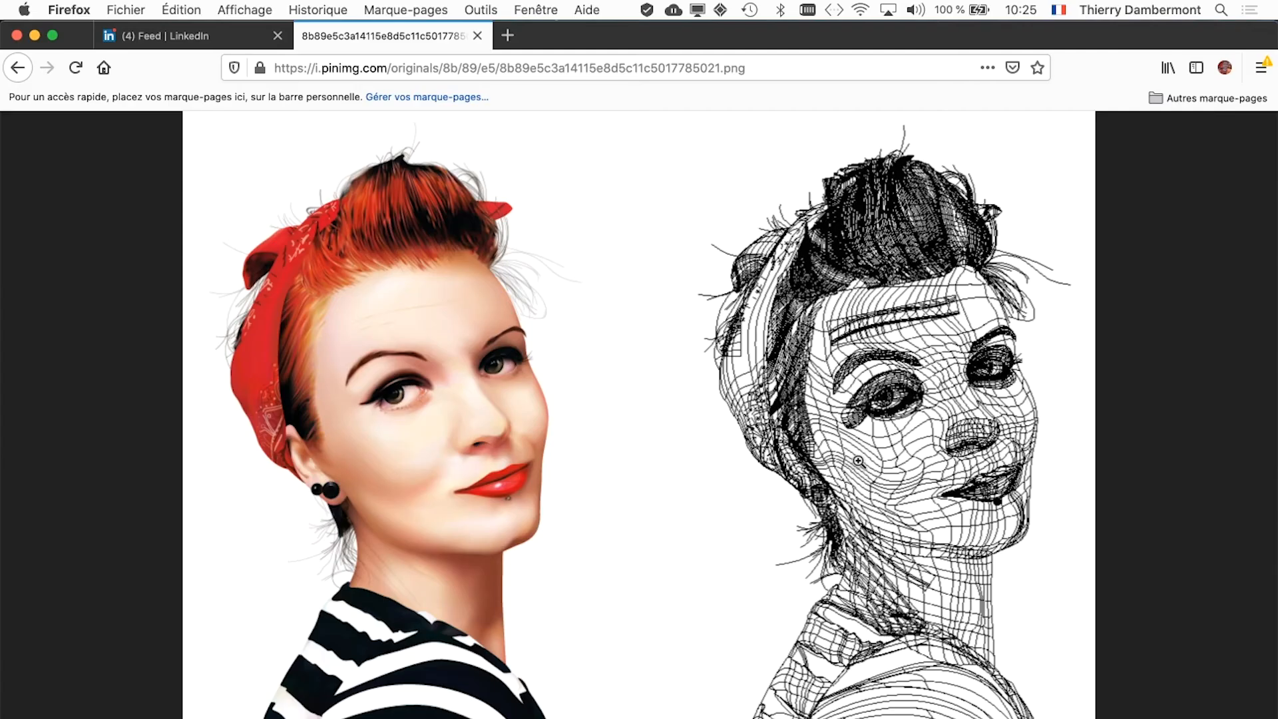
Browse further through the gradient mesh image results and display the camera and fountain pens illustration on its own
click(17, 67)
scroll(449, 414, down, 10)
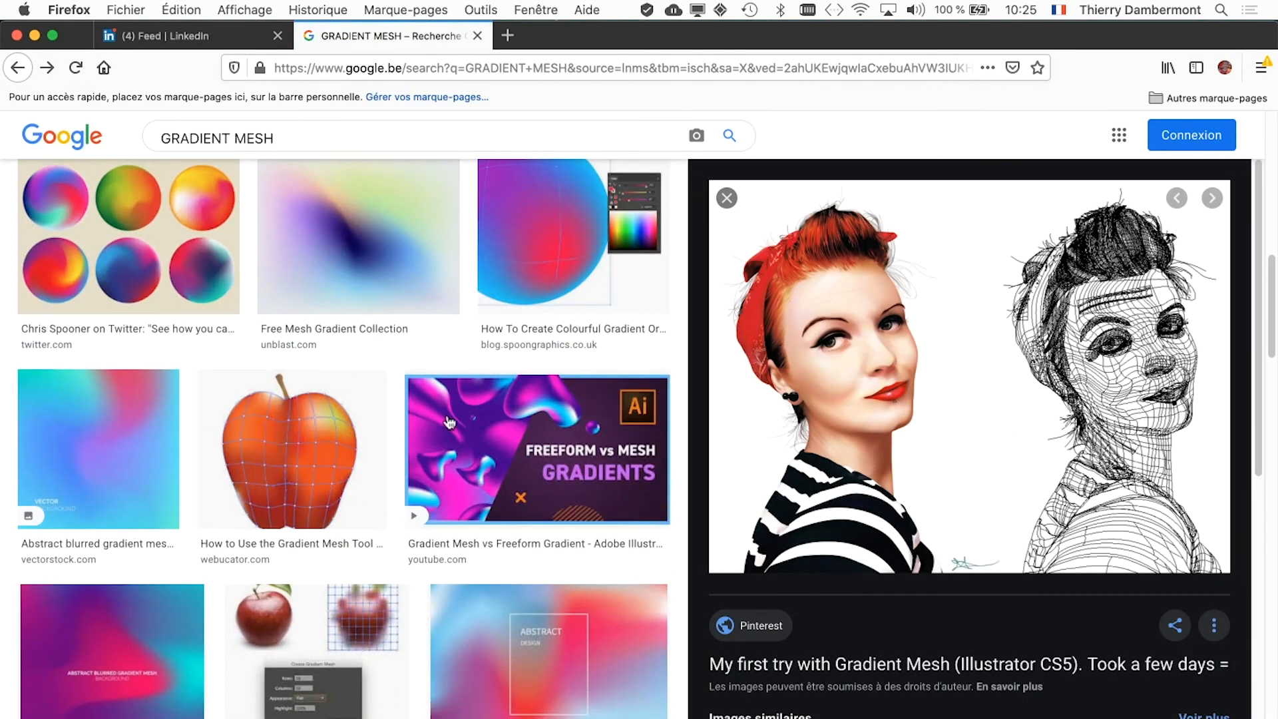
scroll(447, 421, down, 5)
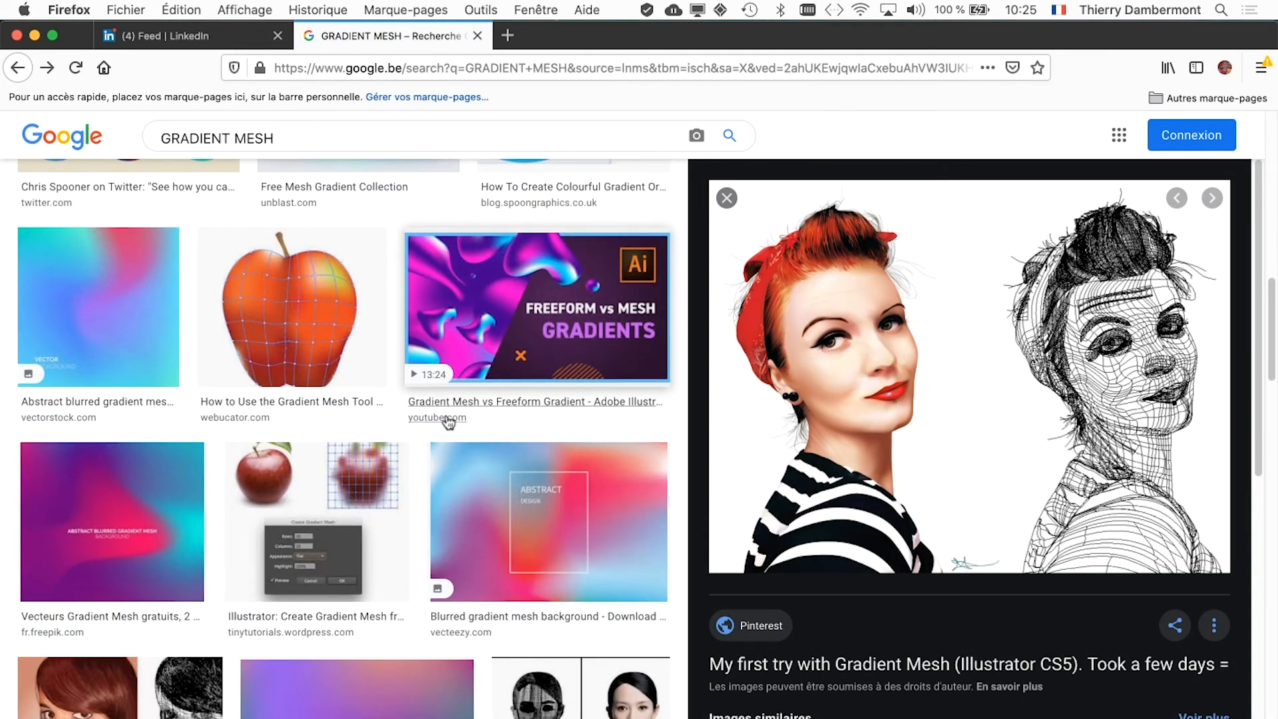
scroll(449, 422, down, 5)
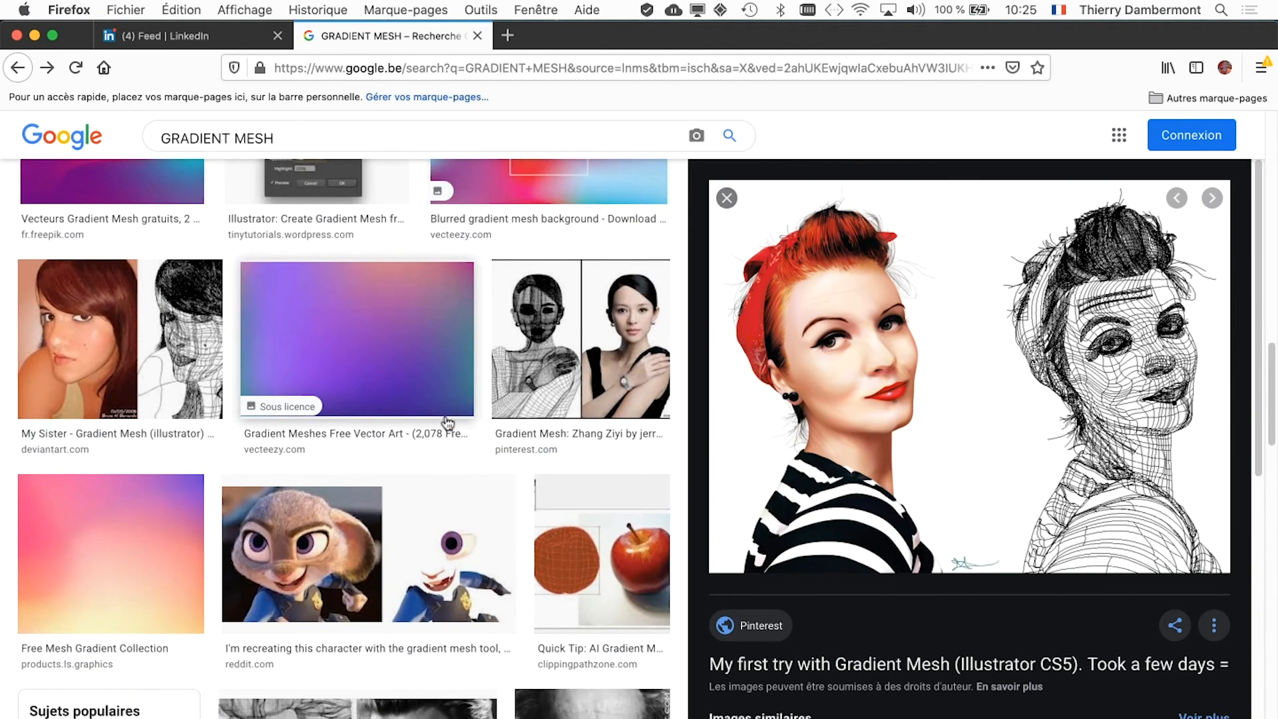
scroll(448, 423, down, 5)
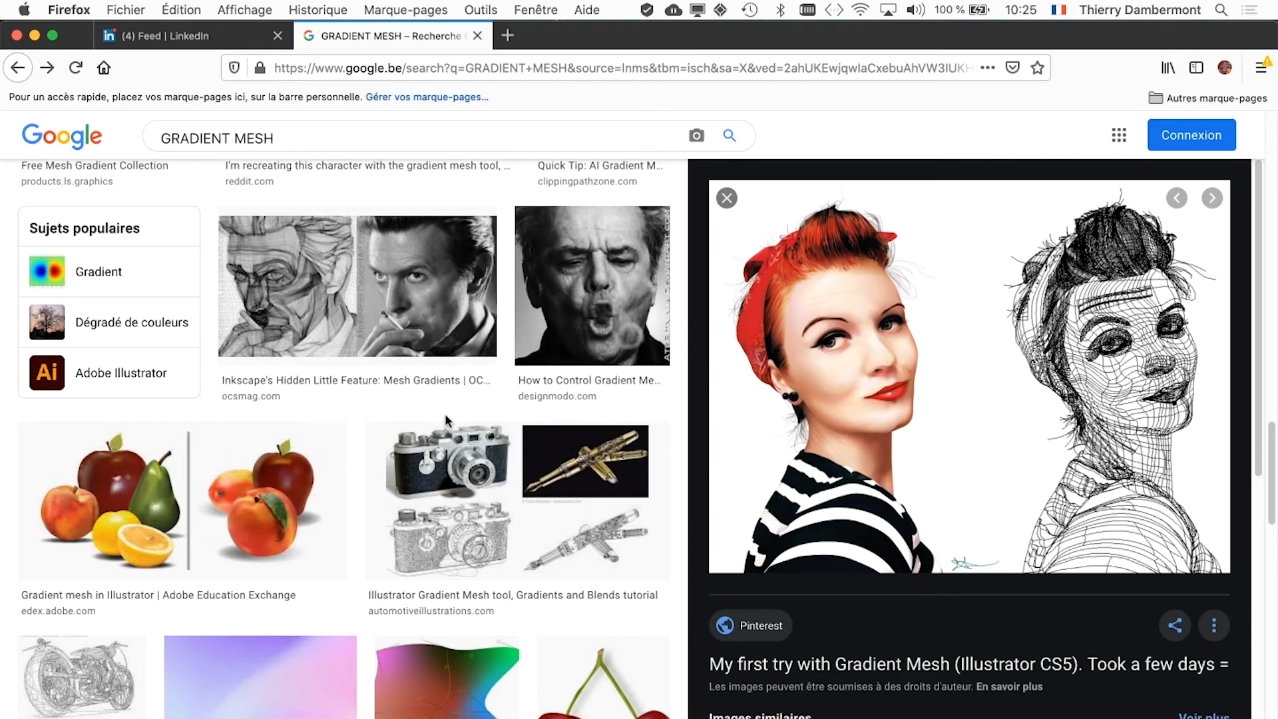
scroll(445, 413, down, 7)
scroll(455, 494, up, 5)
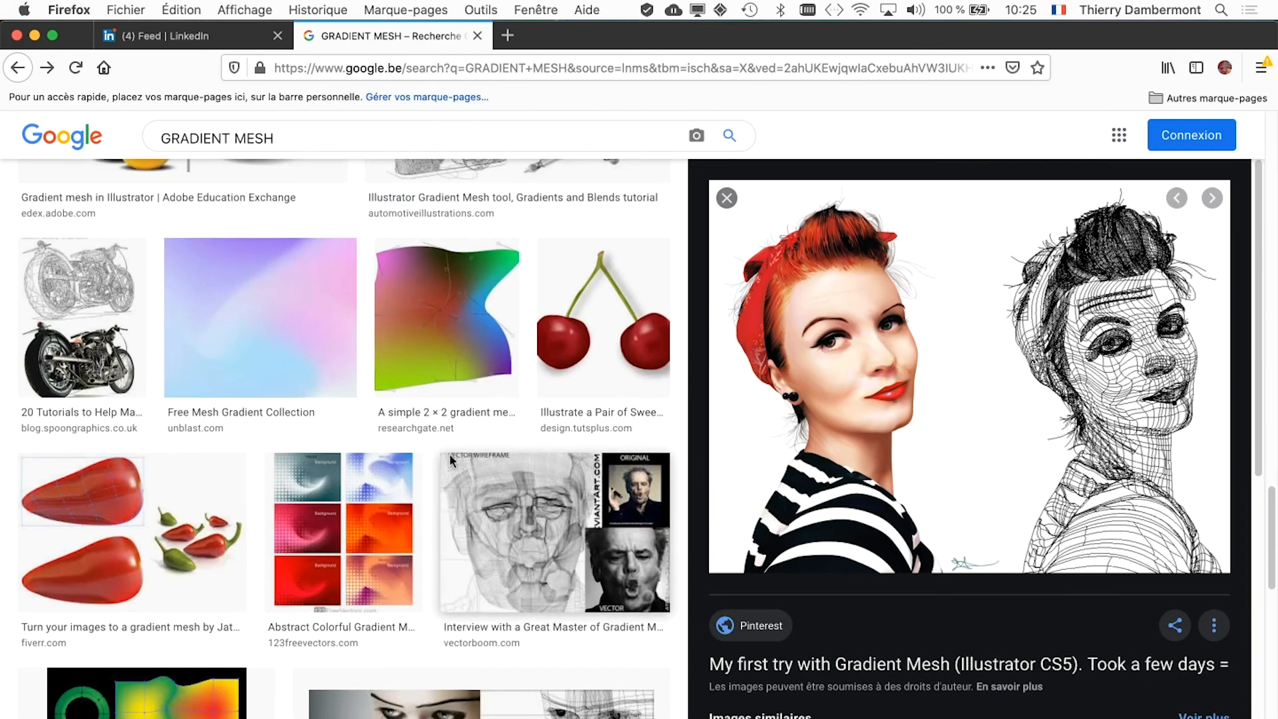
click(491, 254)
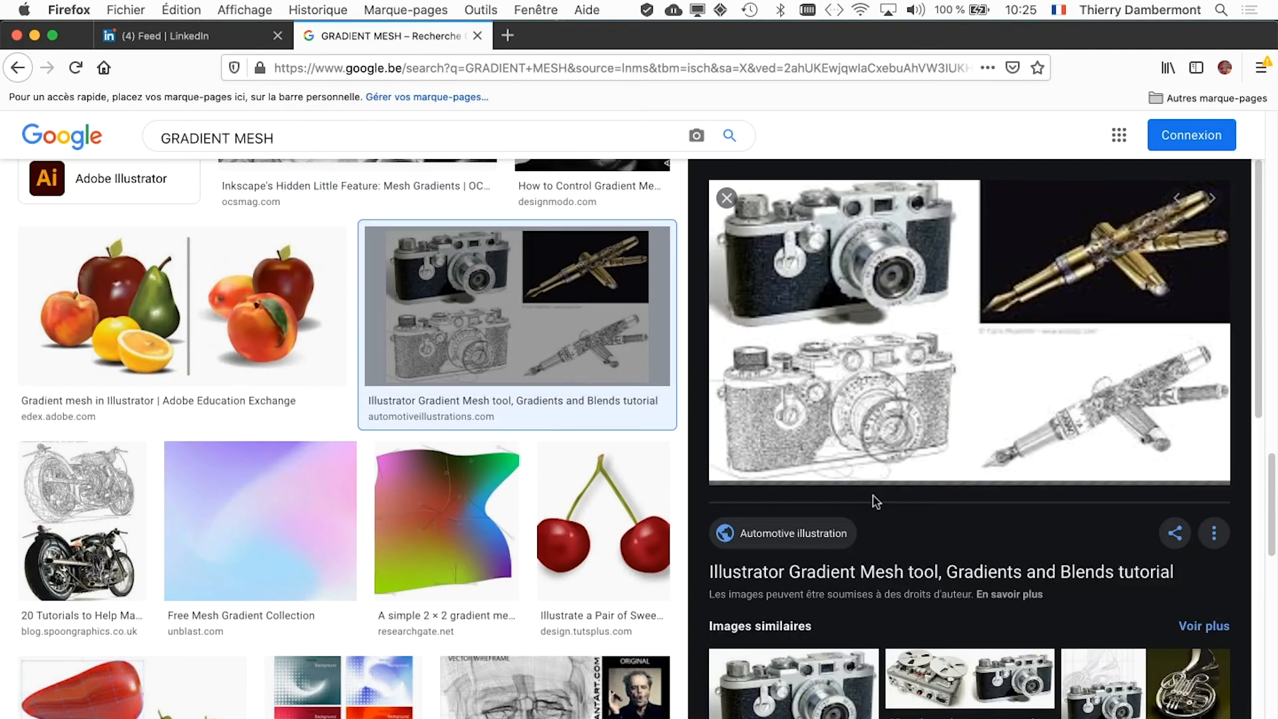
right_click(886, 279)
click(979, 428)
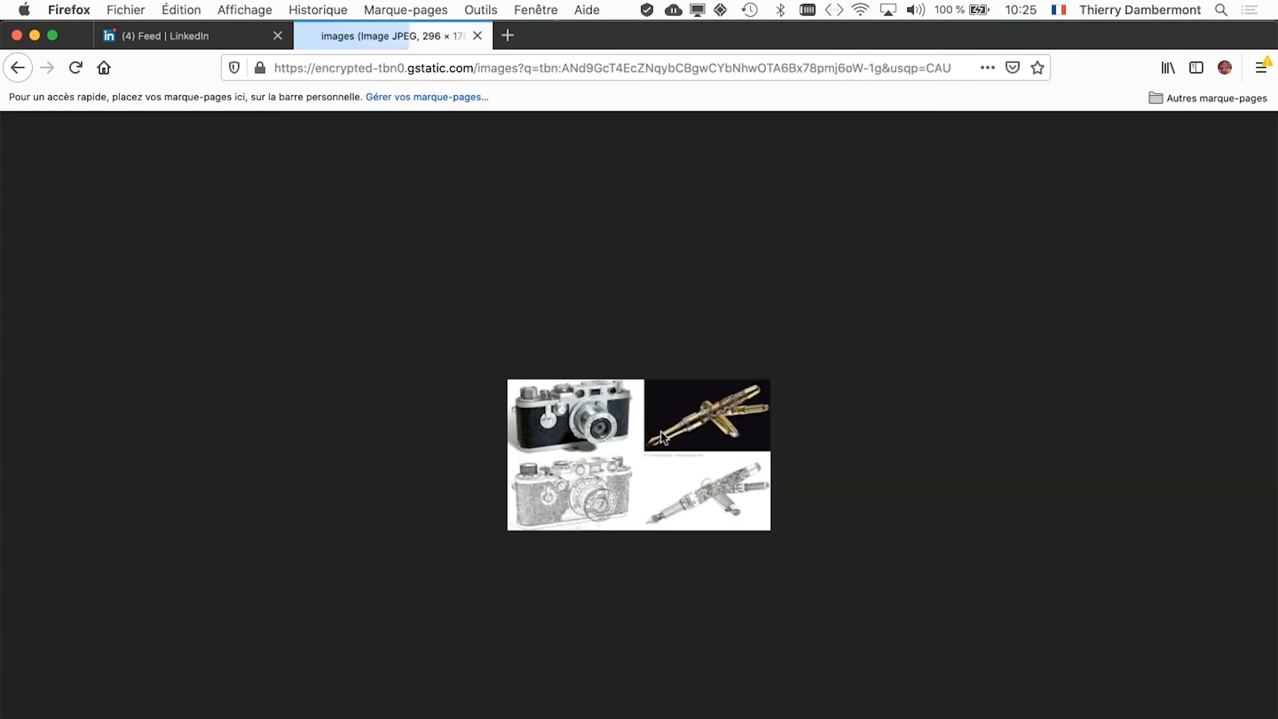
Enlarge the camera and pens image to 300 % for inspection, and minimize the browser window to return to Illustrator
key(super+plus)
key(super+plus)
key(super+plus)
key(super+plus)
key(super+plus)
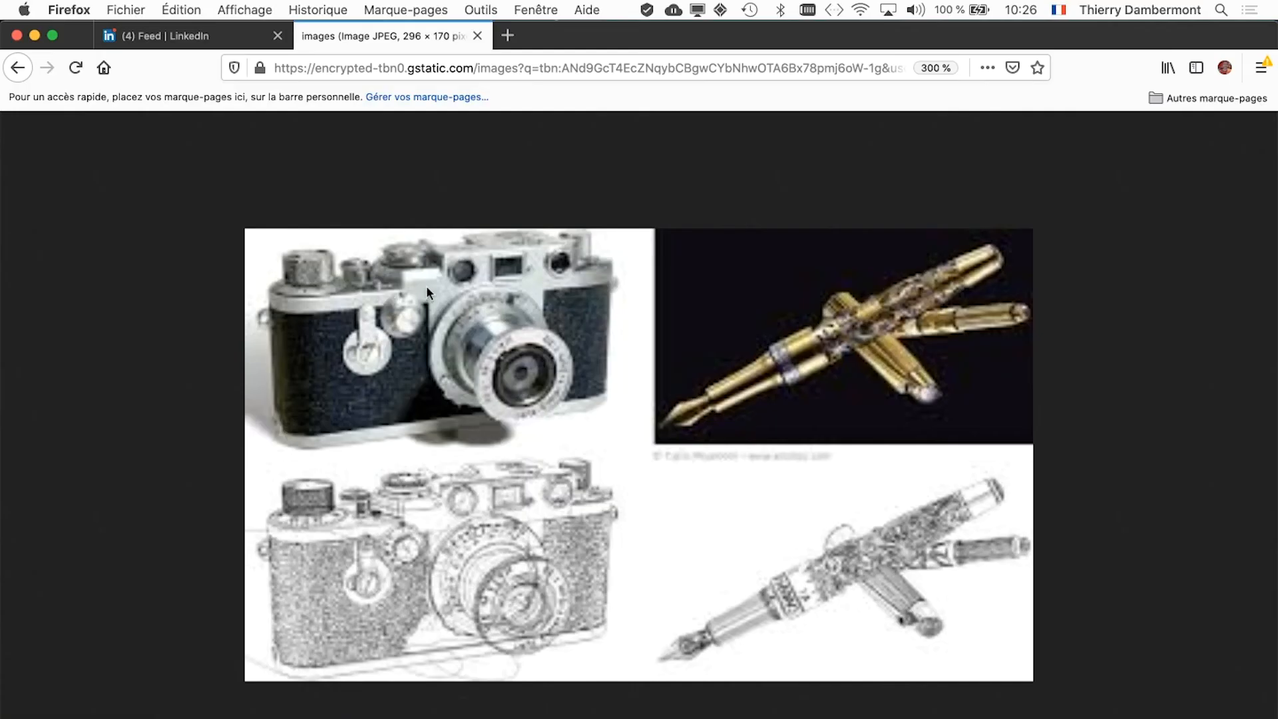
click(34, 35)
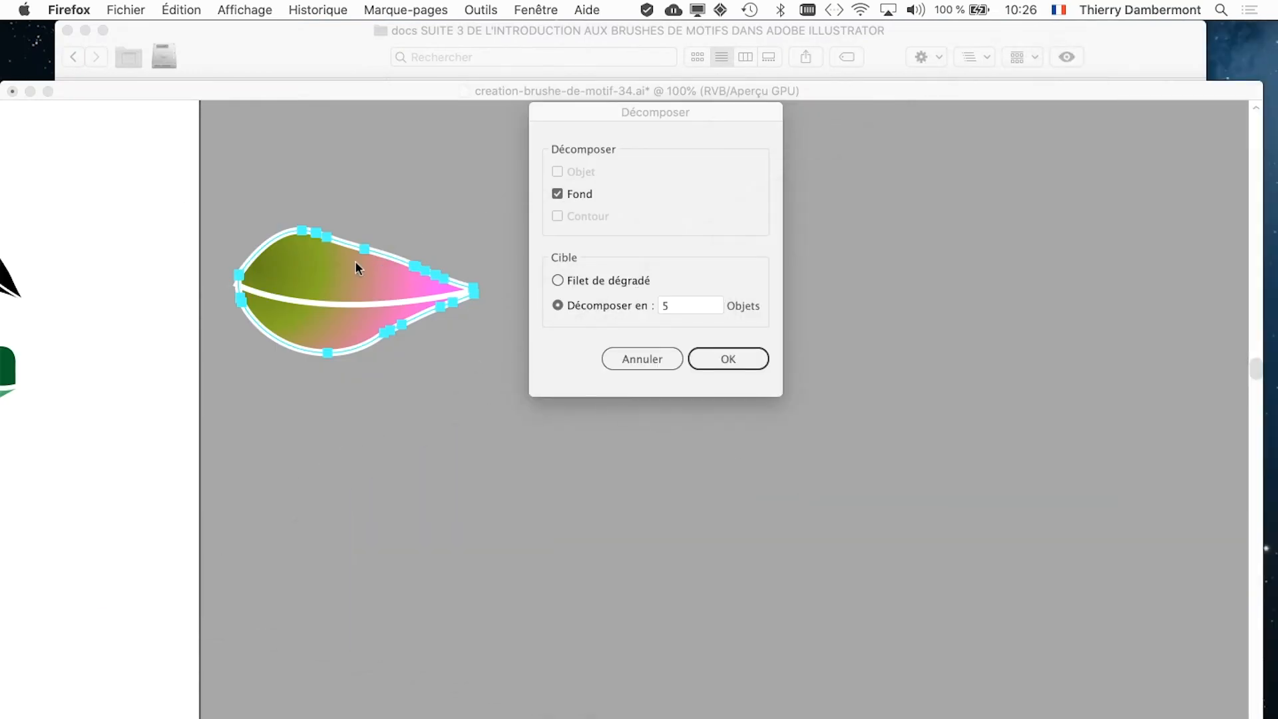
Try expanding the leaf's gradient fill into 20 objects and undo the expansion
click(585, 314)
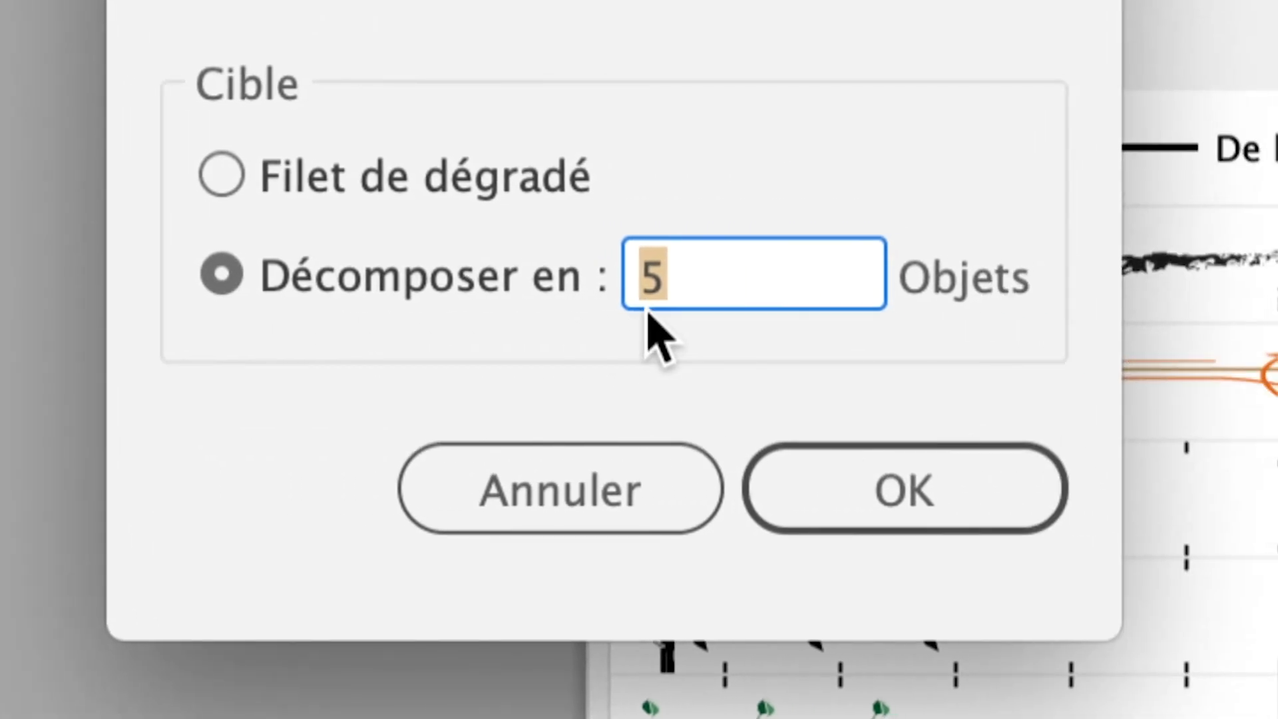
text(20)
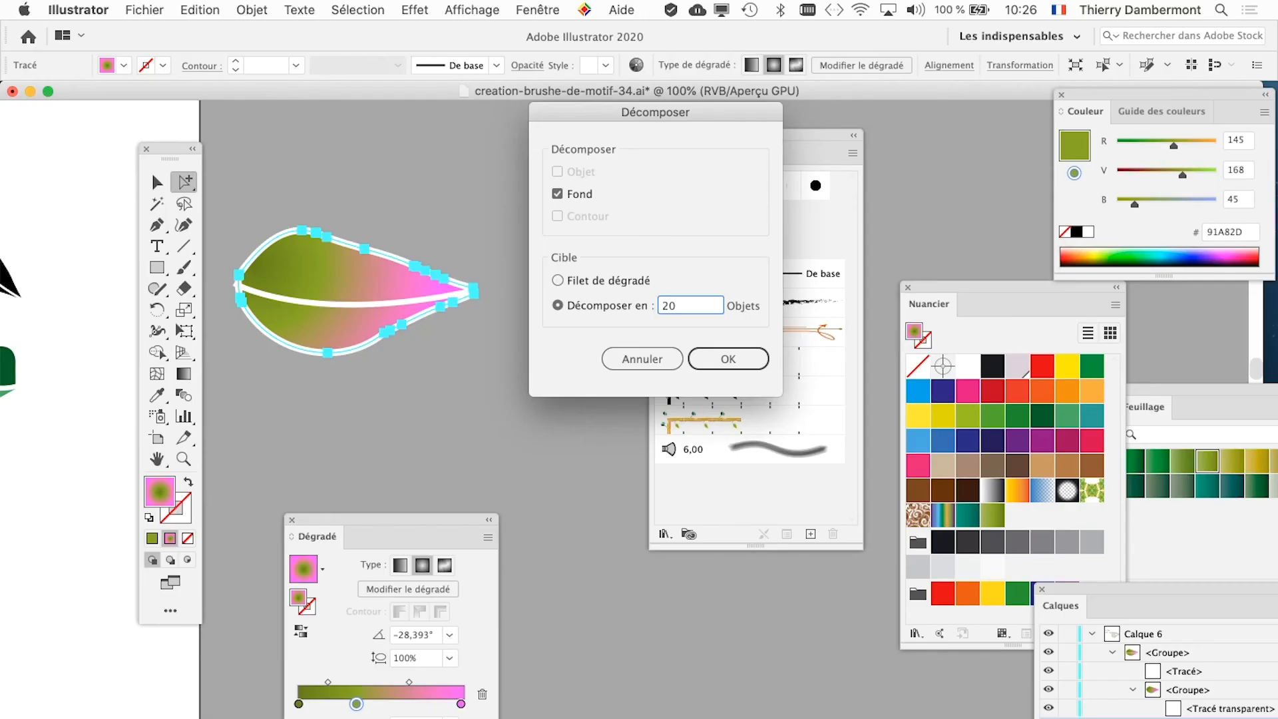
drag(655, 112, 609, 114)
key(Return)
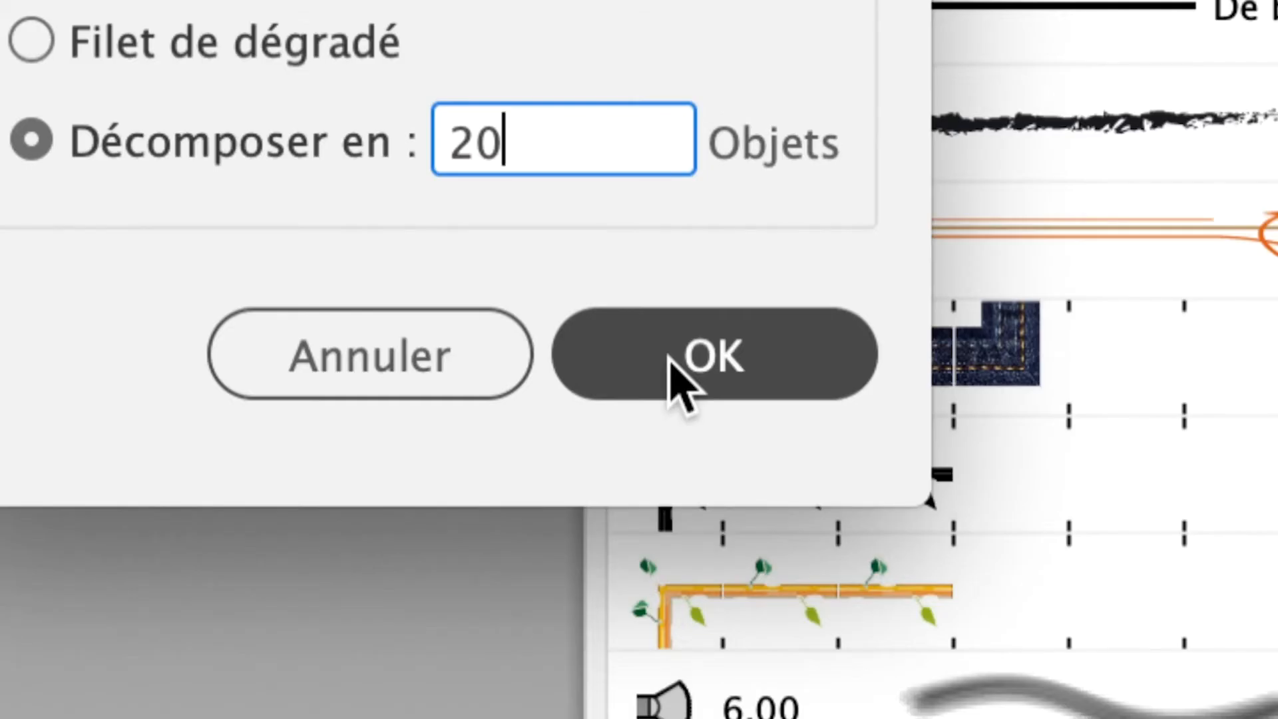
click(672, 359)
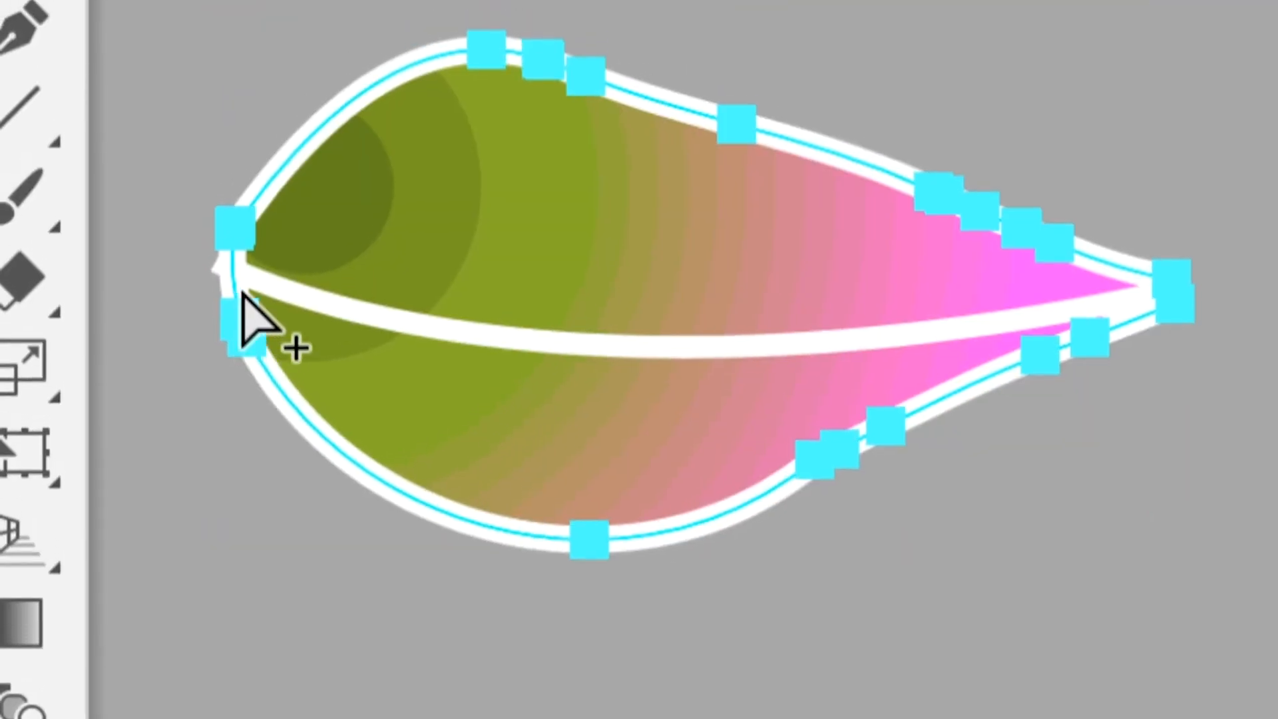
click(564, 363)
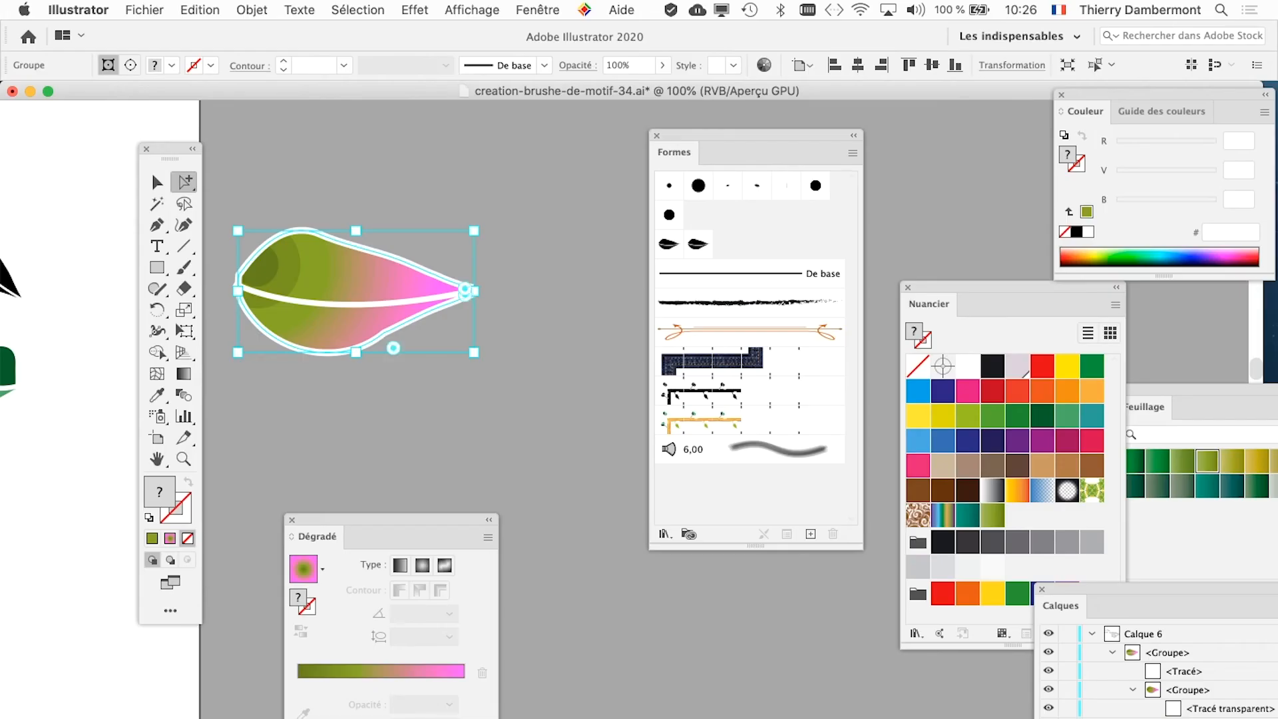
click(239, 286)
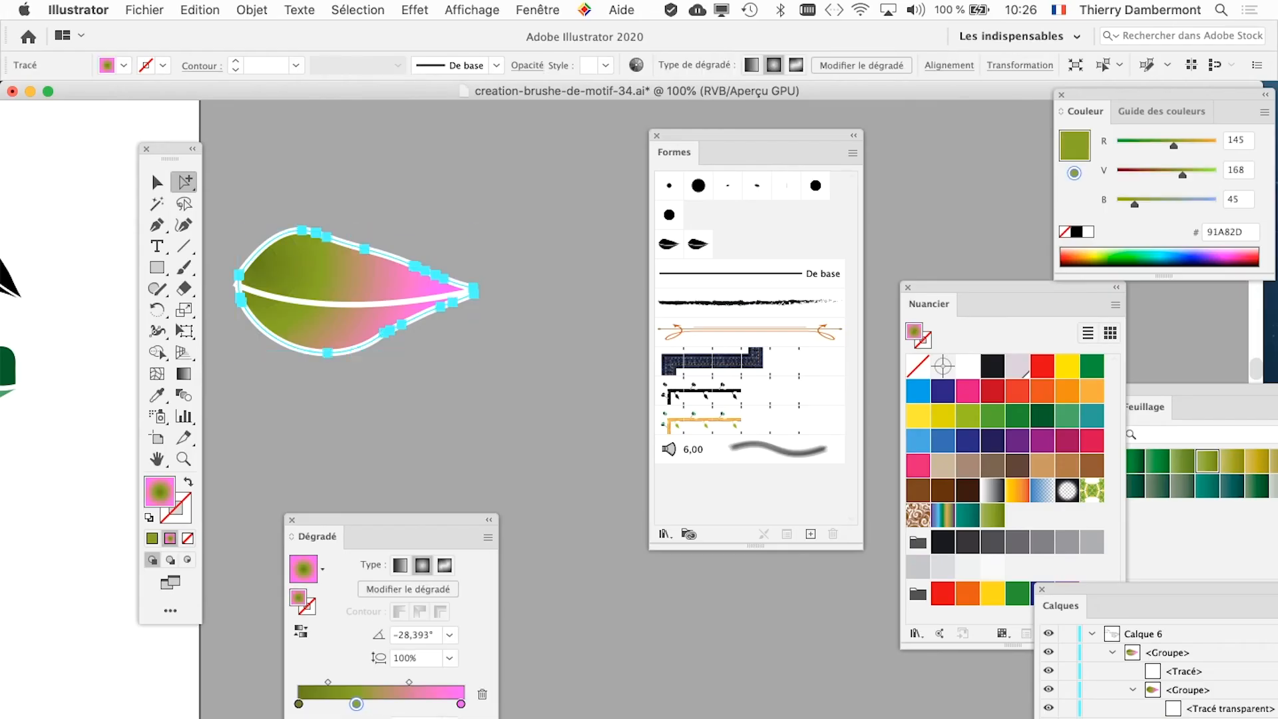
Expand (Décomposer) the leaf's gradient fill into 40 objects
click(243, 8)
mouse_move(199, 9)
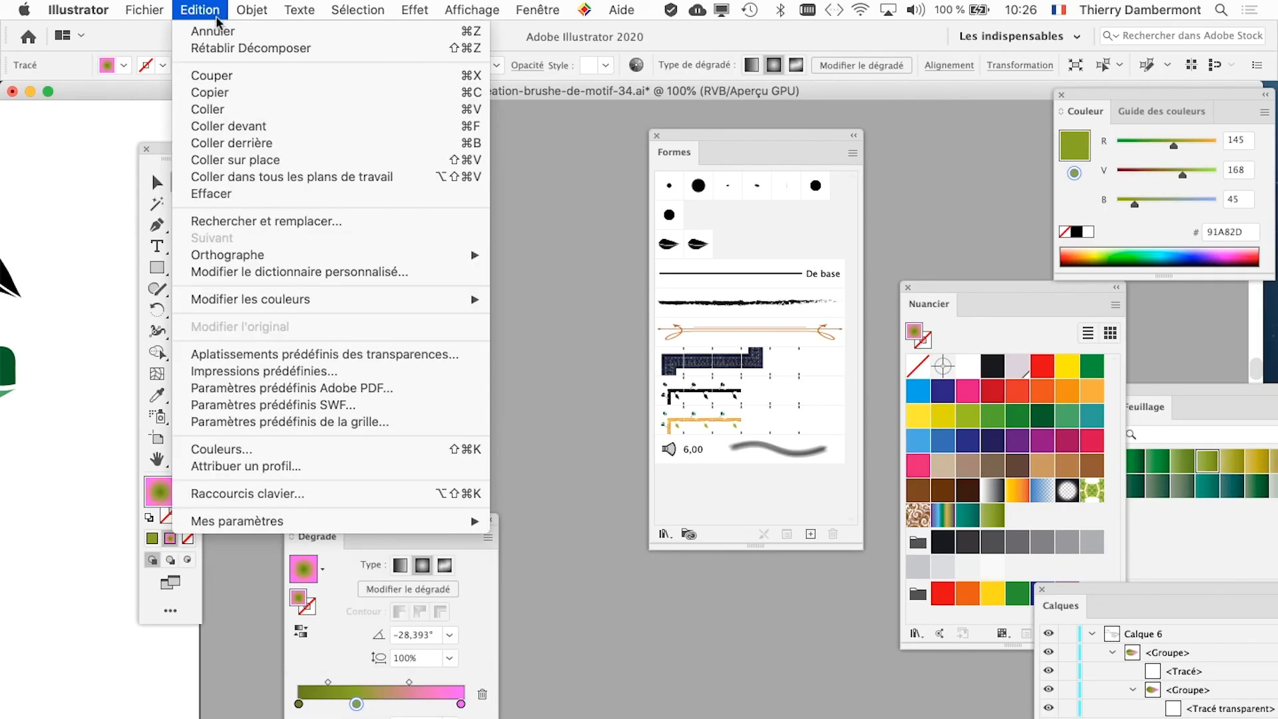
mouse_move(256, 8)
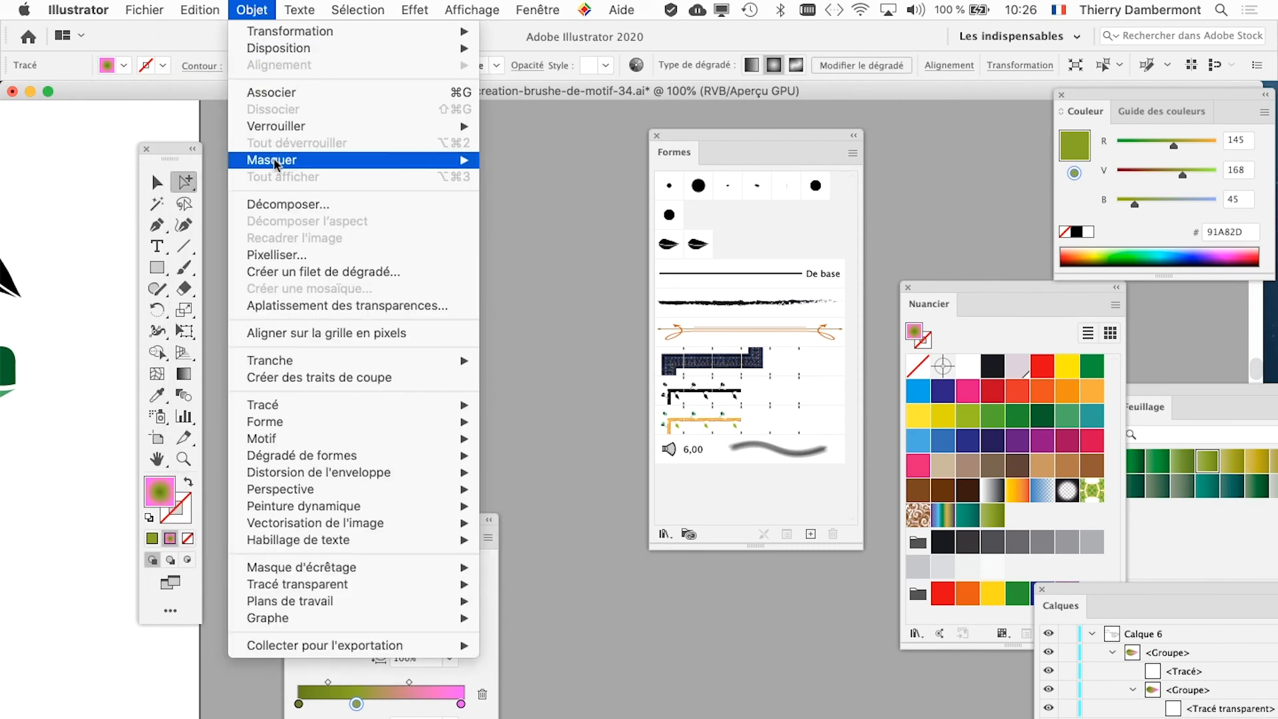
click(286, 204)
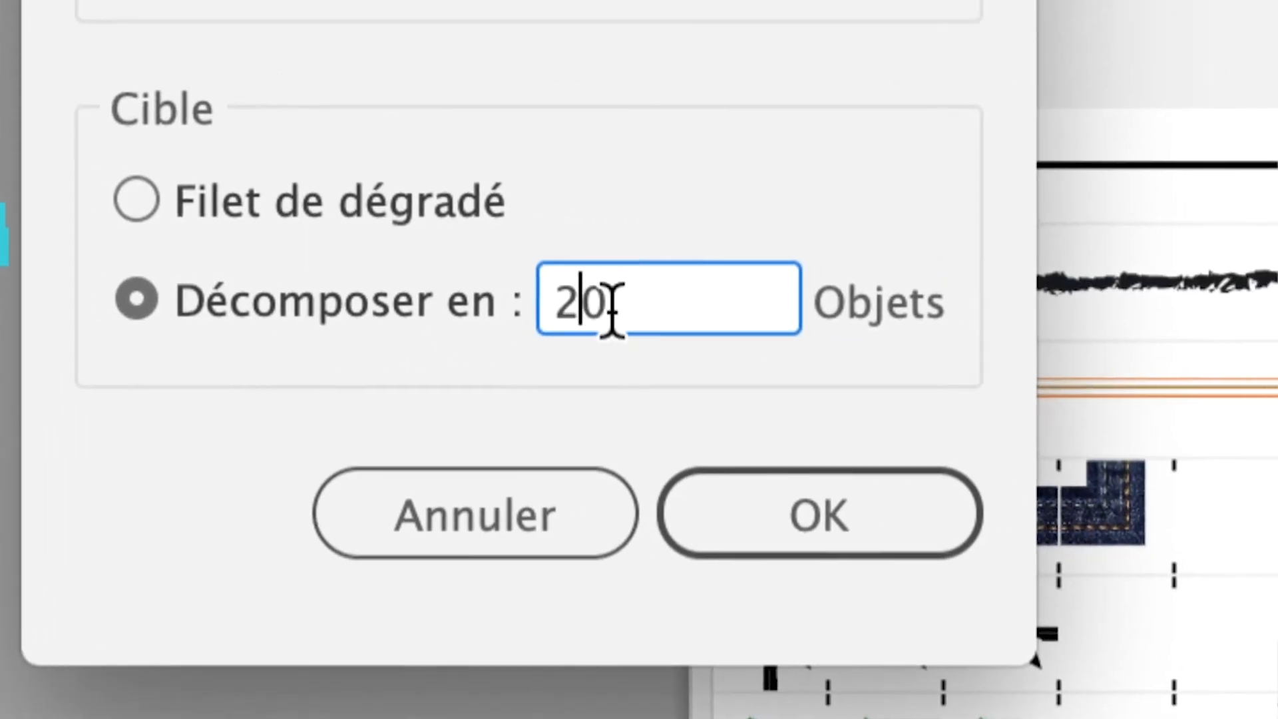
text(40)
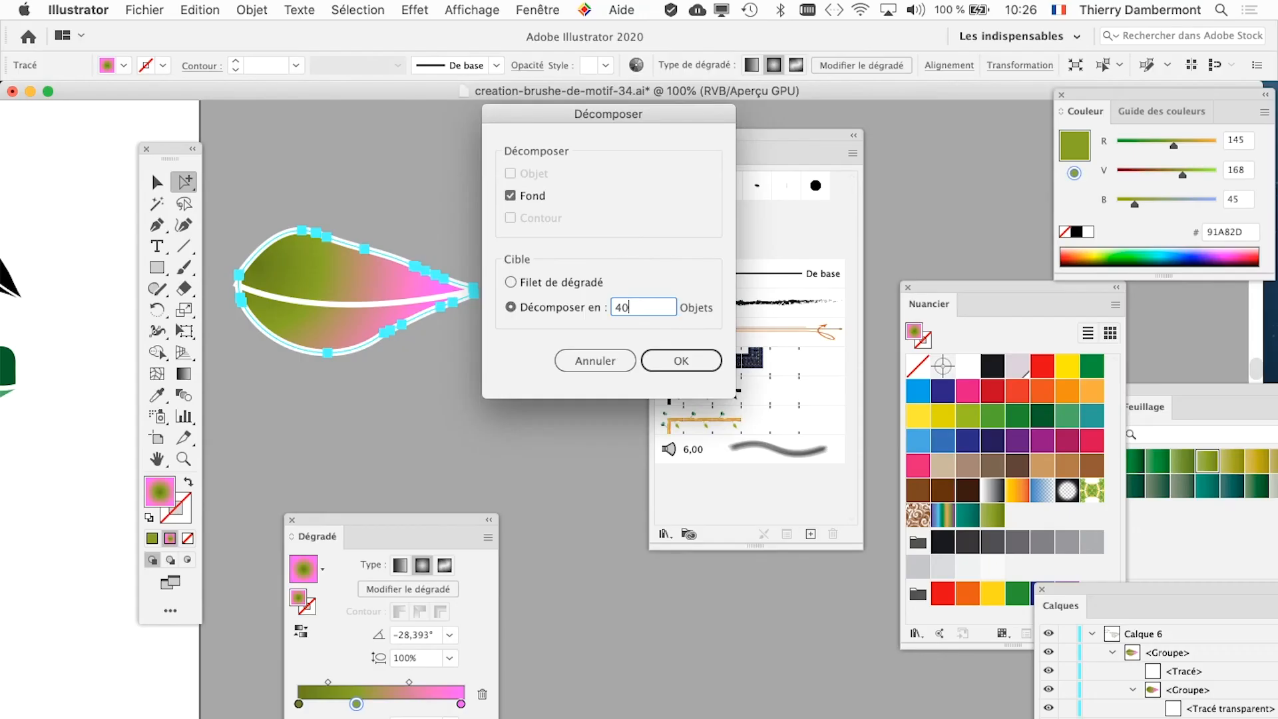
key(Return)
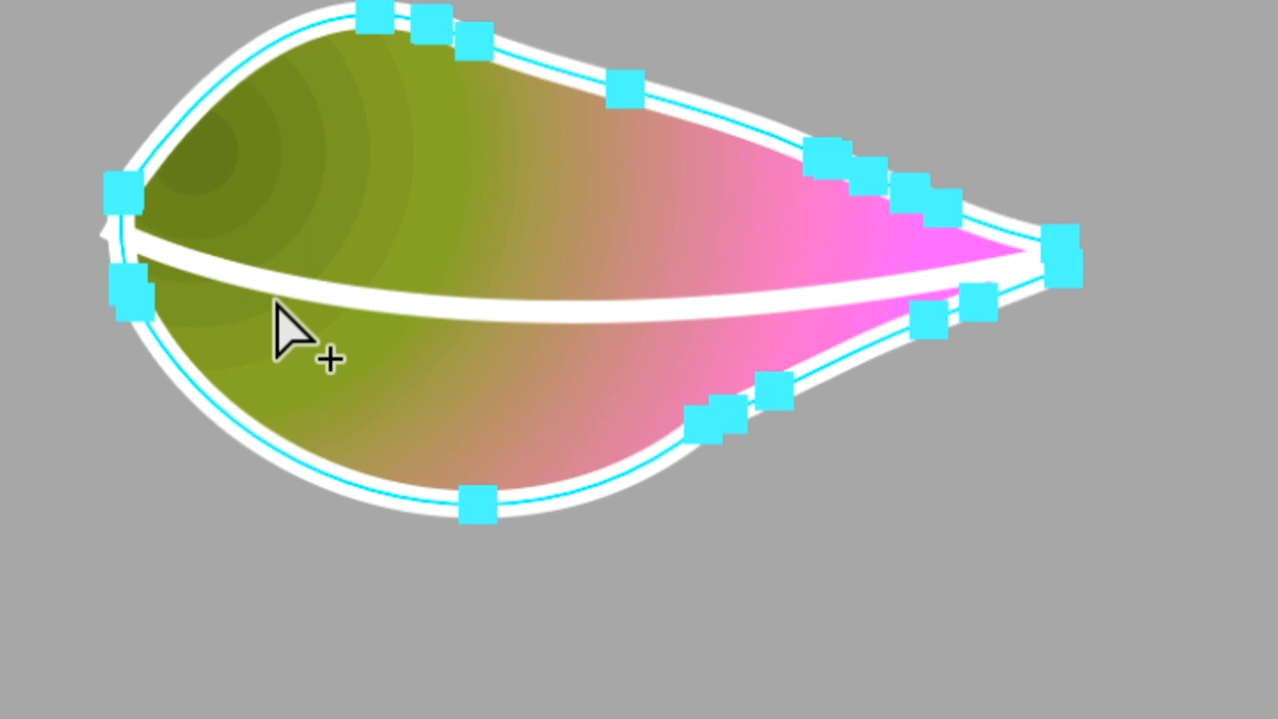
key(super+c)
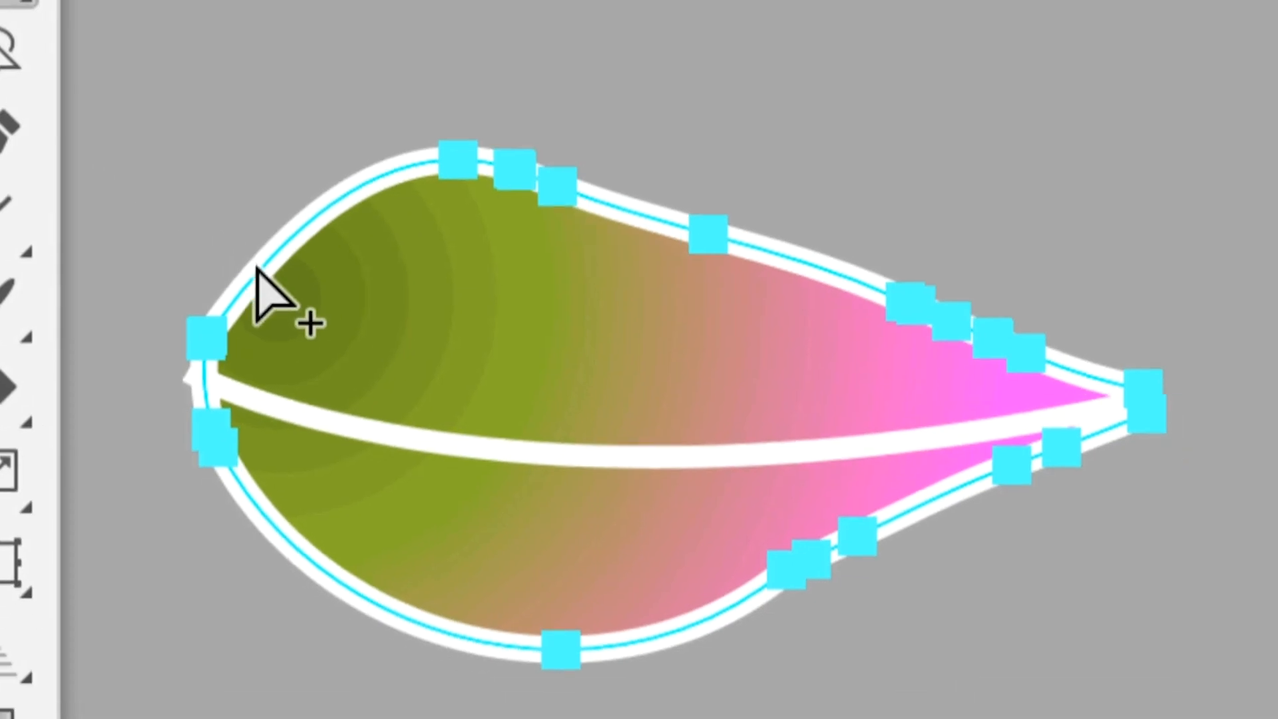
Select the innermost dark green circle near the leaf's rounded end and inspect its plain fill up close
click(288, 320)
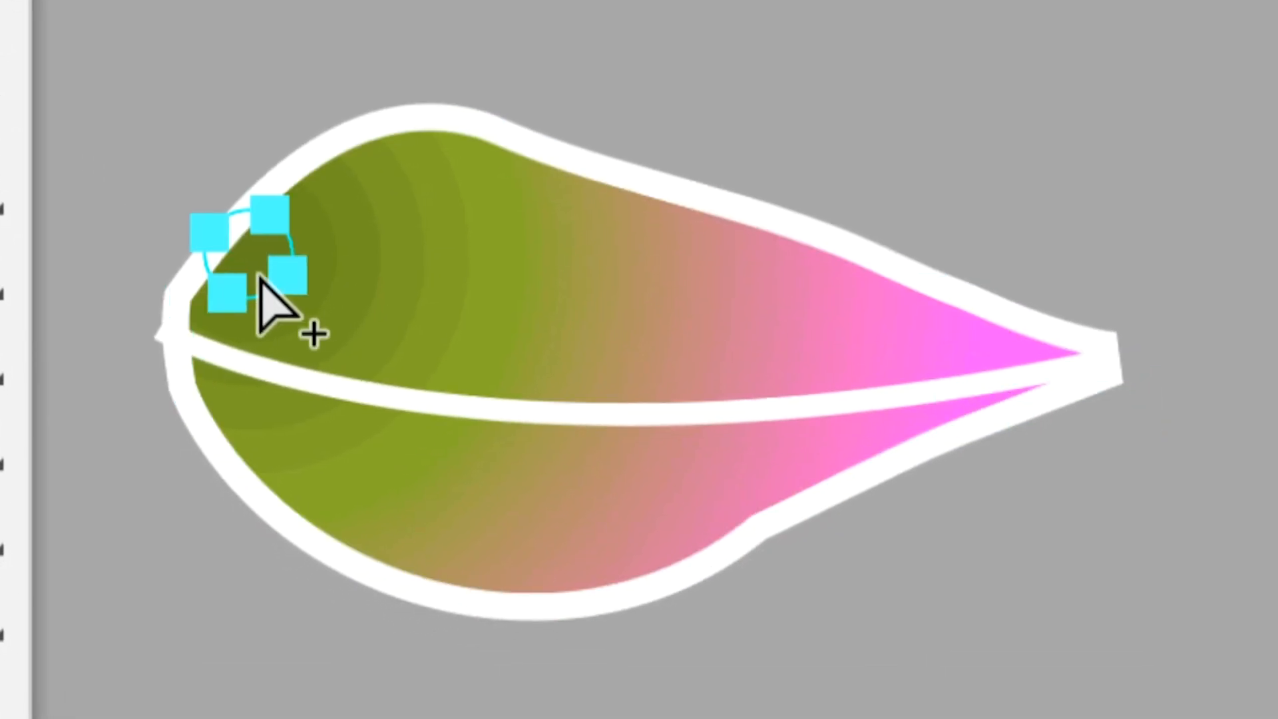
scroll(259, 278, up, 3)
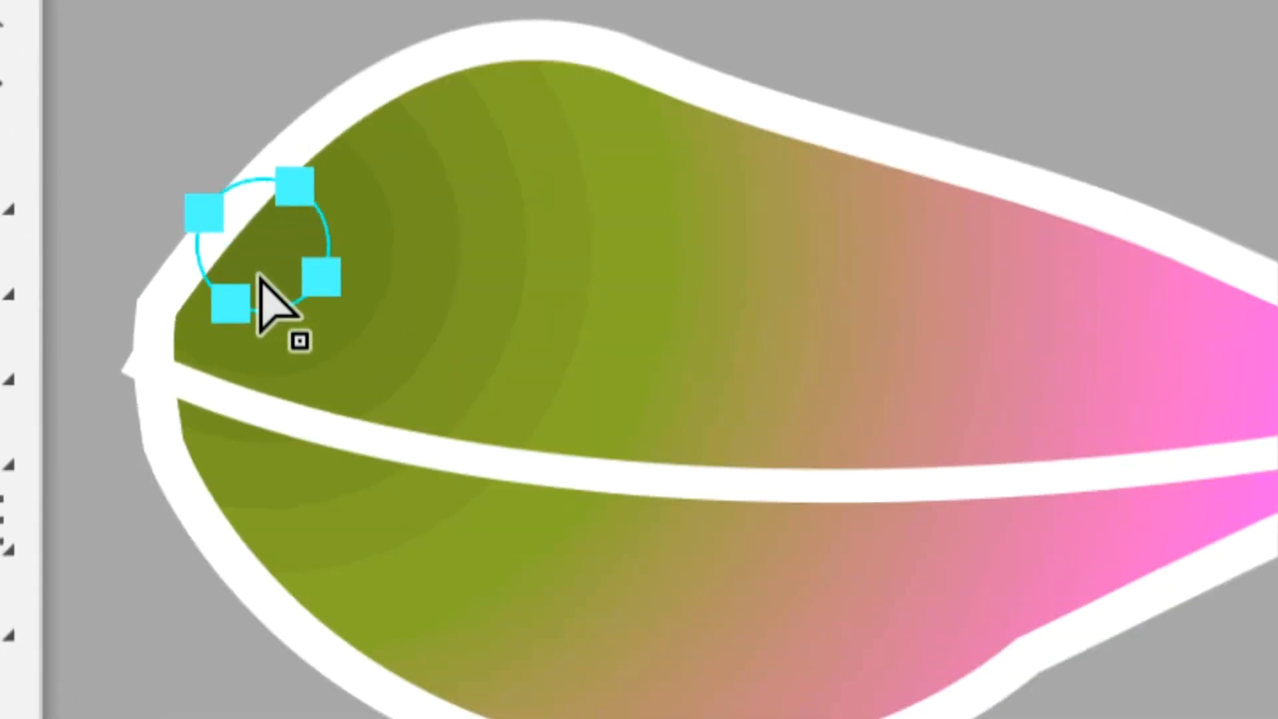
key(v)
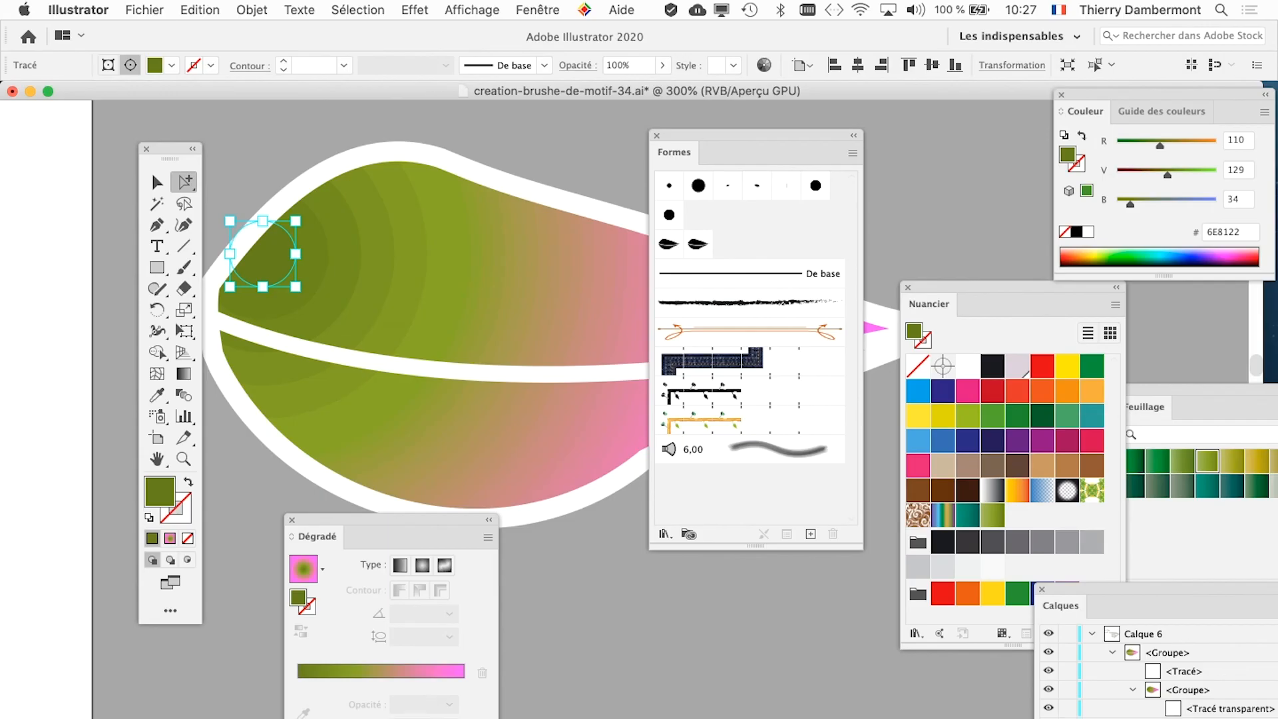
scroll(259, 278, down, 2)
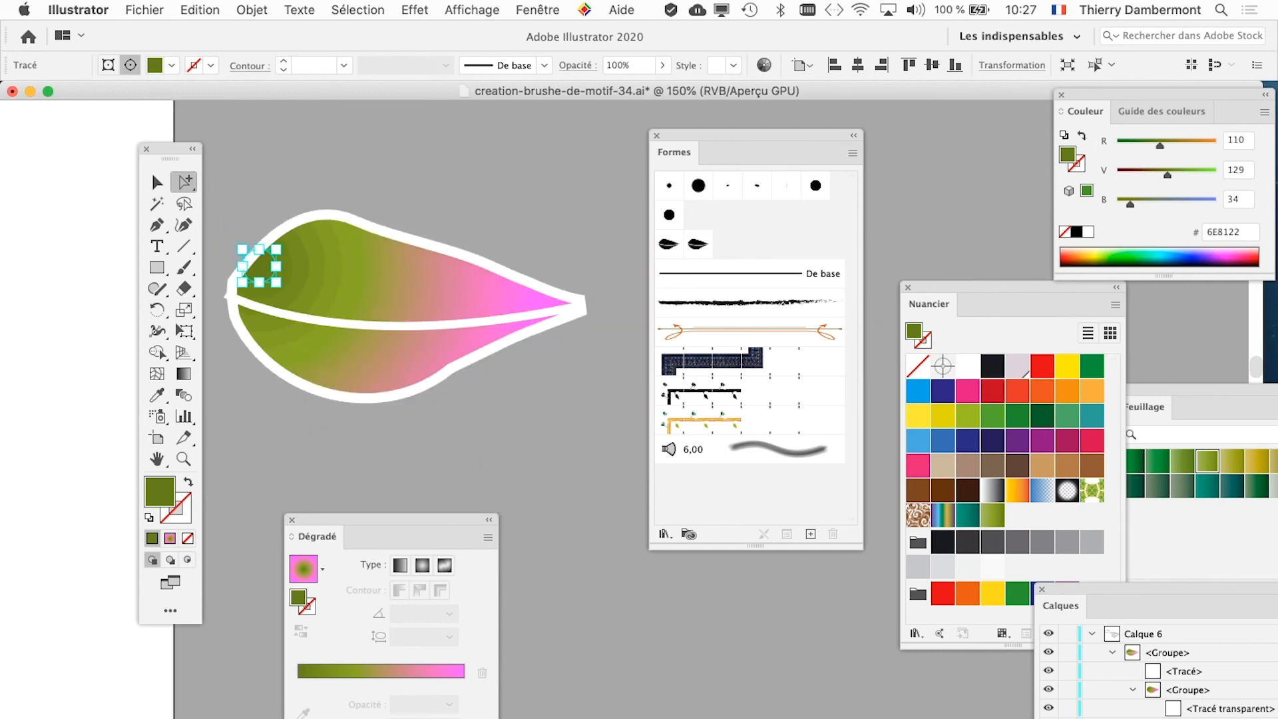
Display the artwork in outline mode and examine the concentric shapes of the expanded gradient up close
key(super+y)
key(super+plus)
key(super+plus)
key(super+plus)
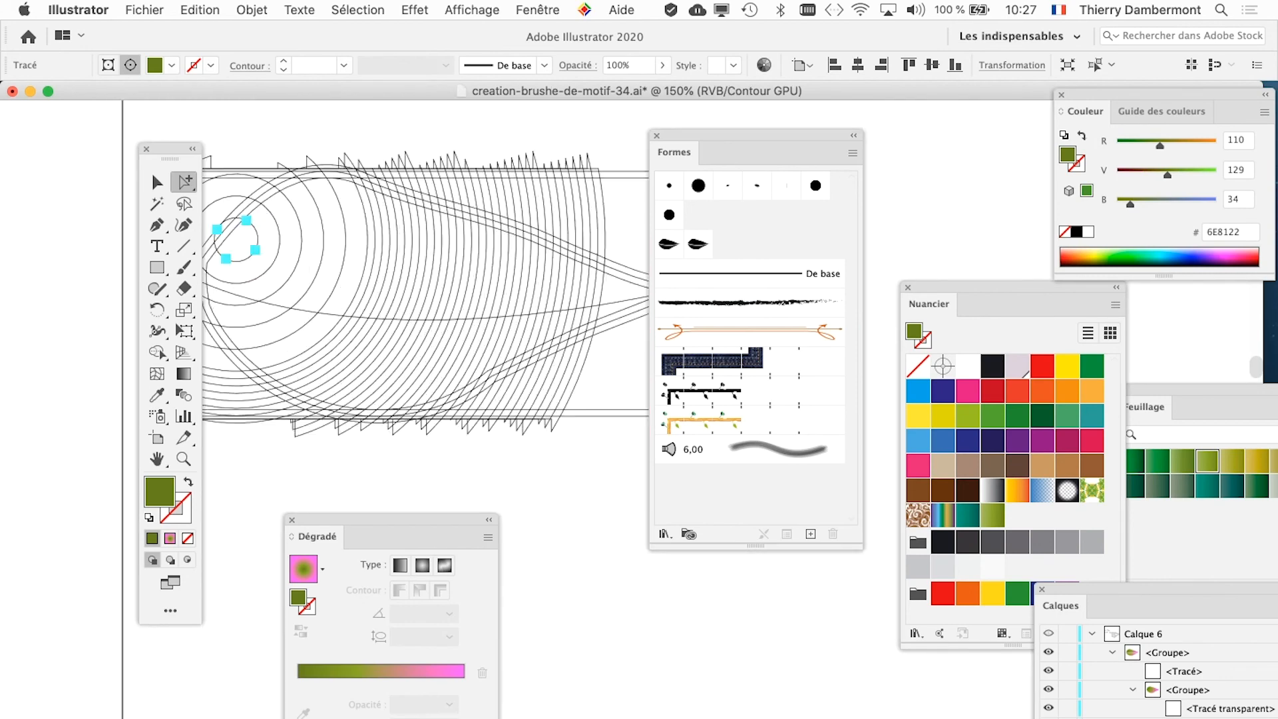
Return the artwork from outline mode to the full-colour preview (Aperçu) with the whole leaf in view
key(super+minus)
key(super+minus)
key(super+minus)
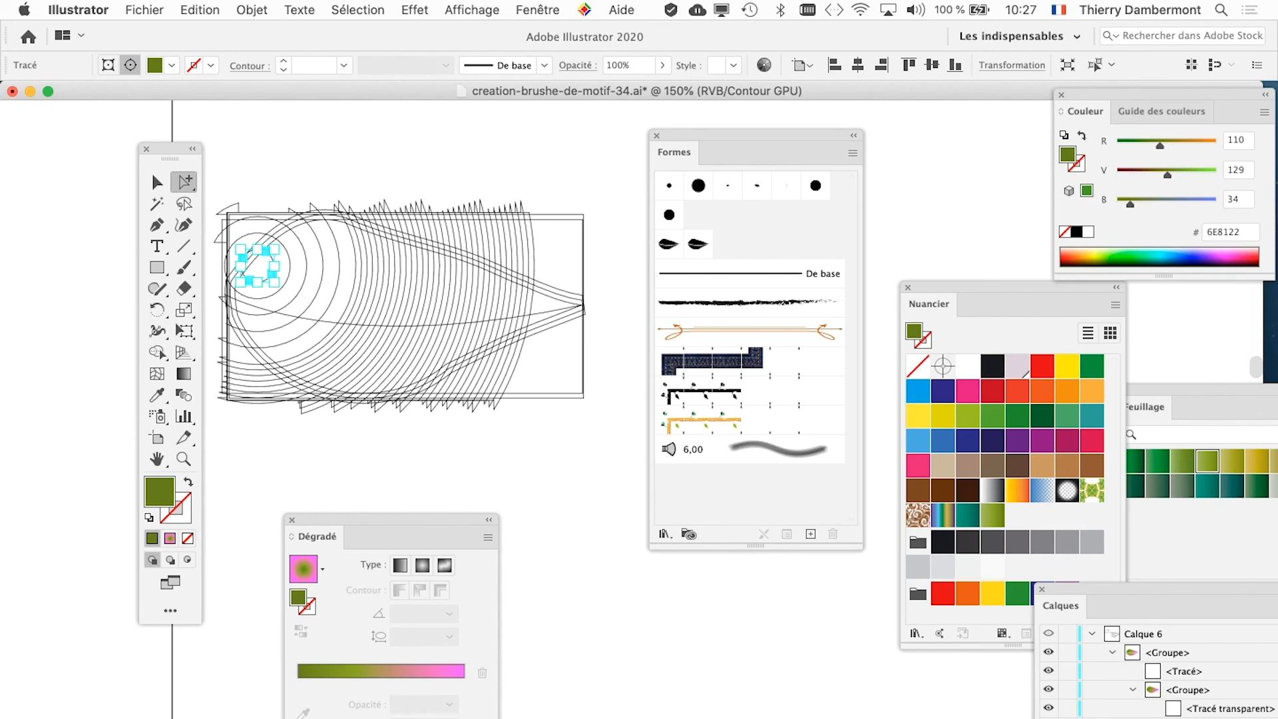
click(472, 10)
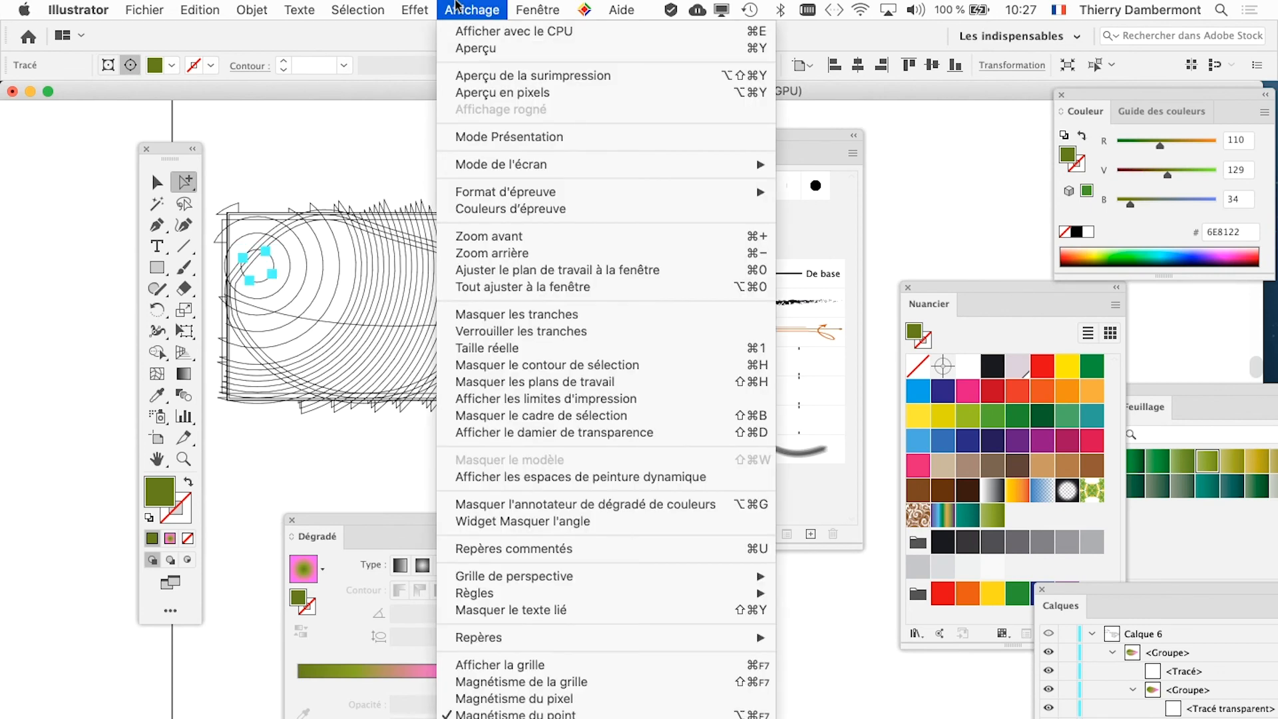
click(472, 50)
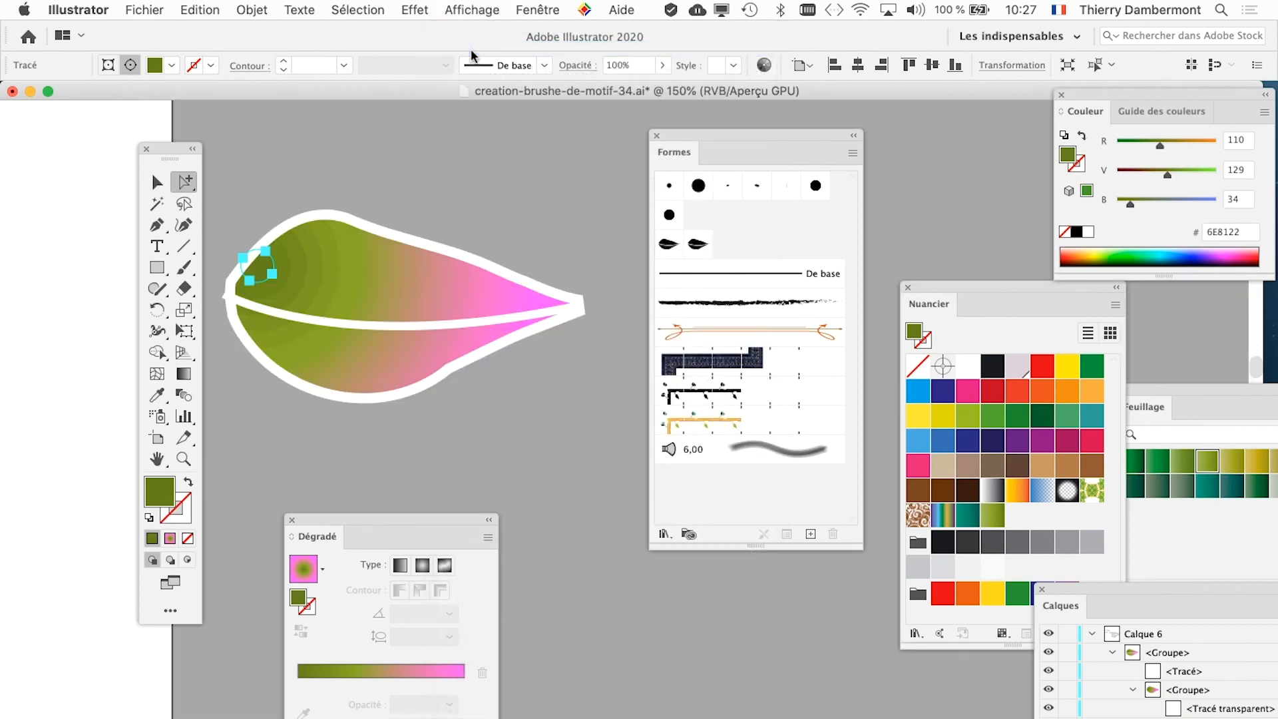
Move the tool palette clear of the leaf and select the innermost dark green circles near its rounded end to inspect their plain fills
scroll(283, 320, up, 2)
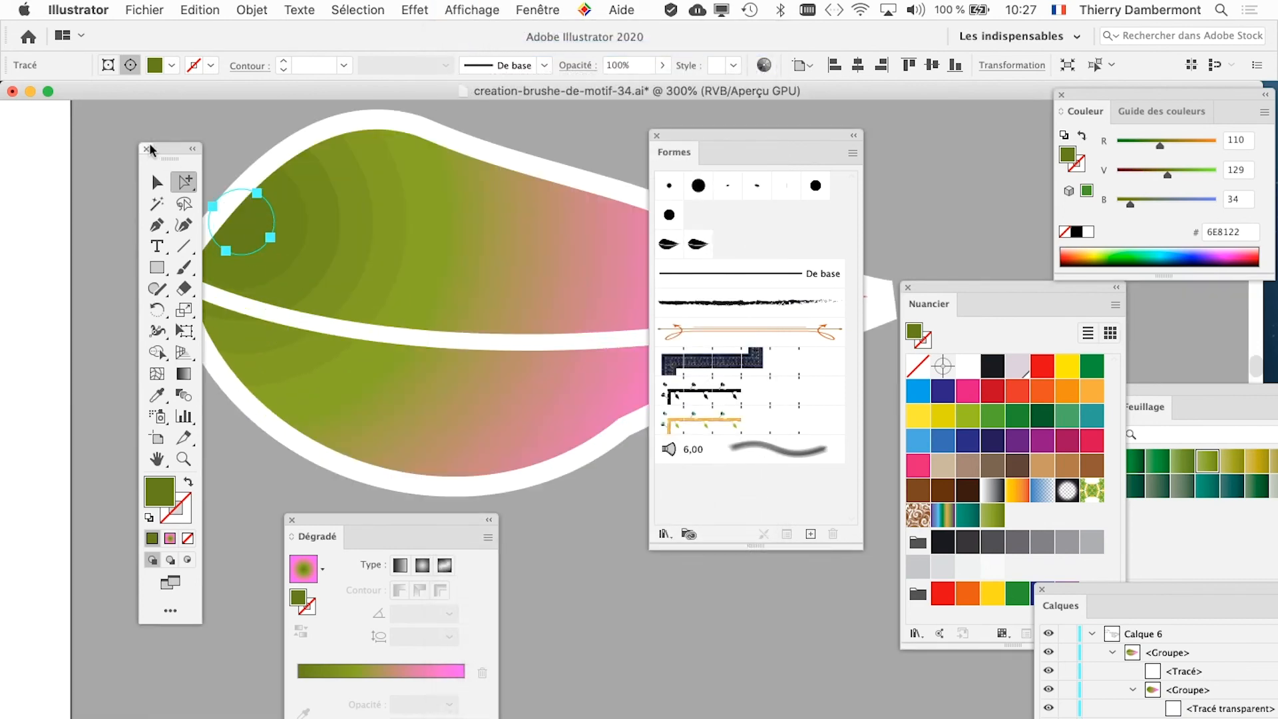
drag(158, 152, 109, 147)
scroll(270, 273, up, 1)
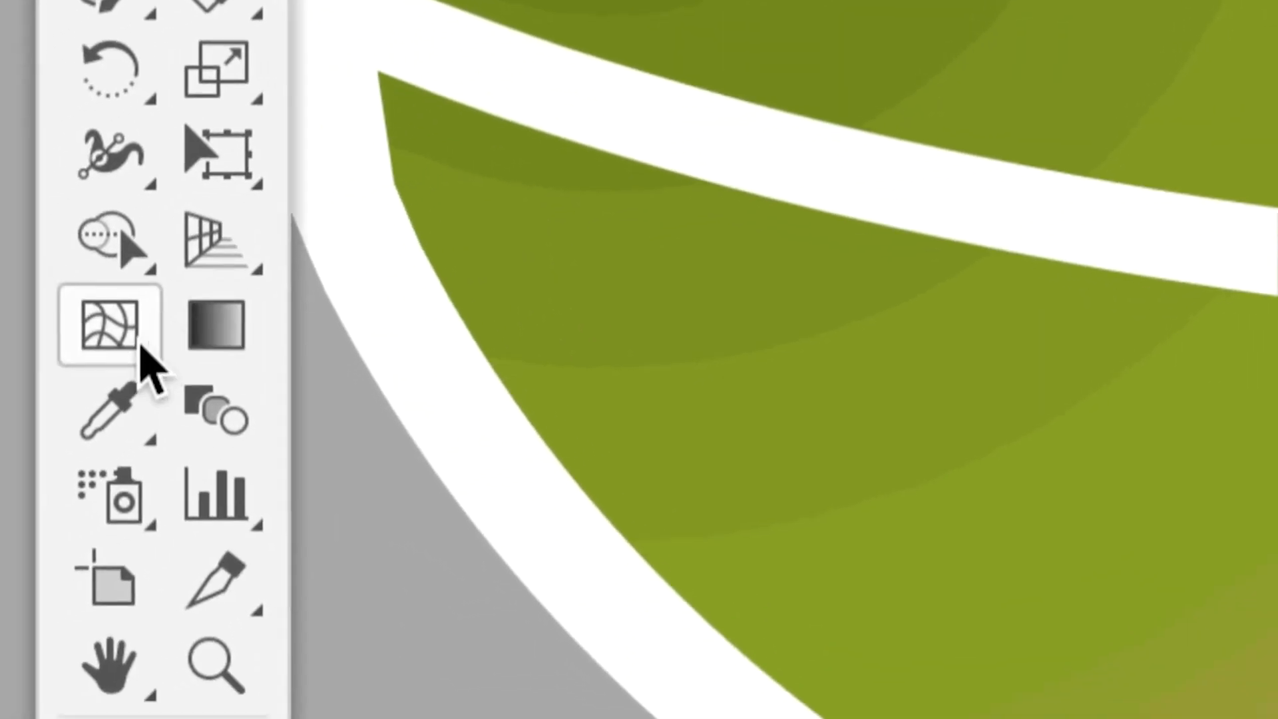
click(256, 707)
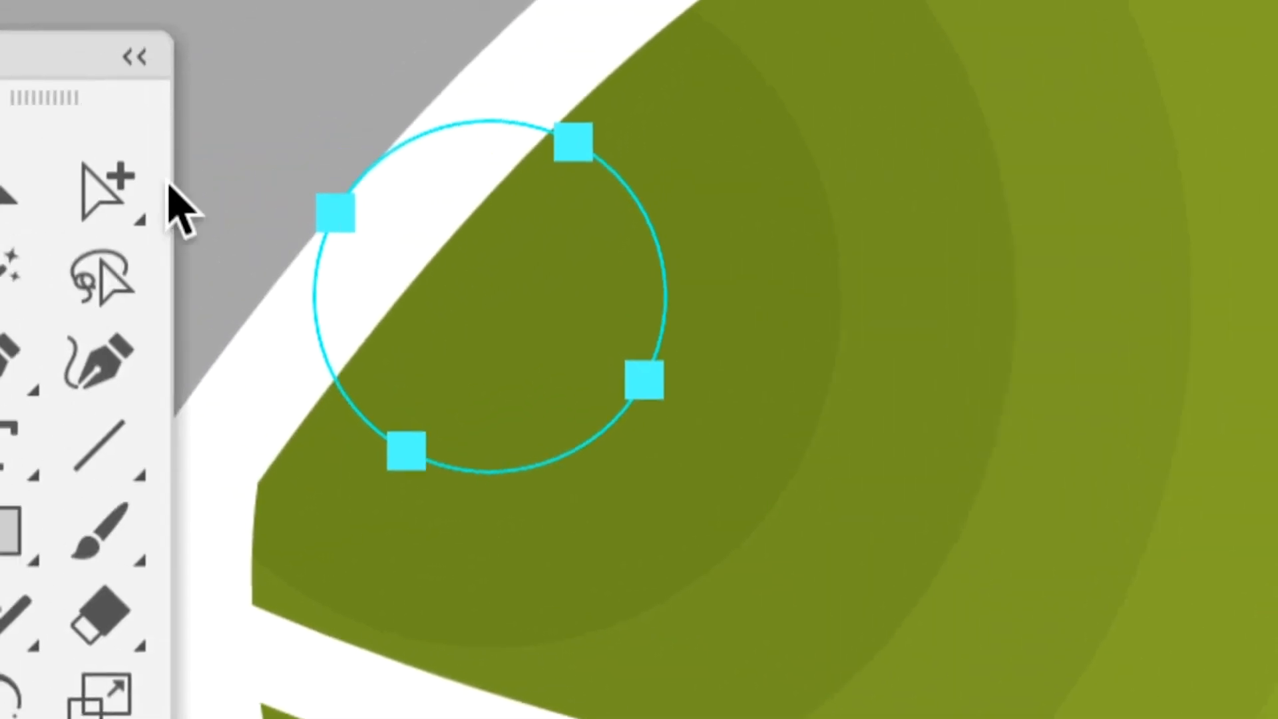
click(320, 120)
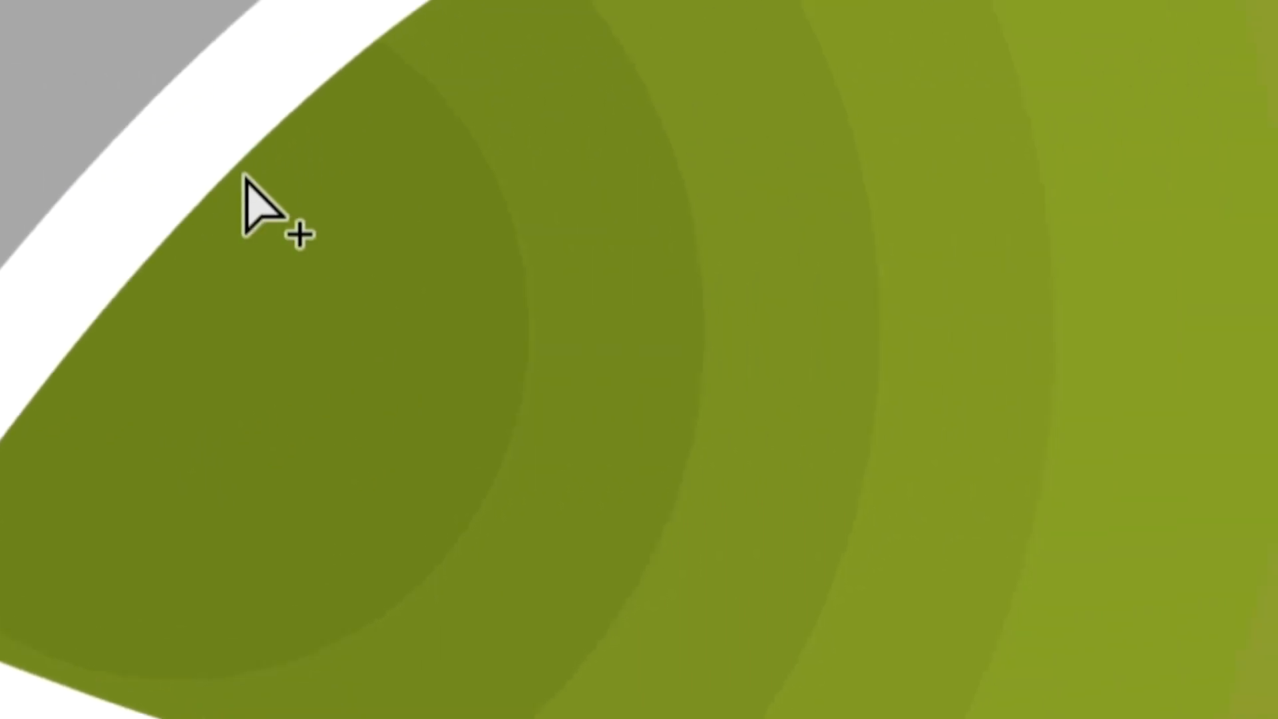
click(264, 199)
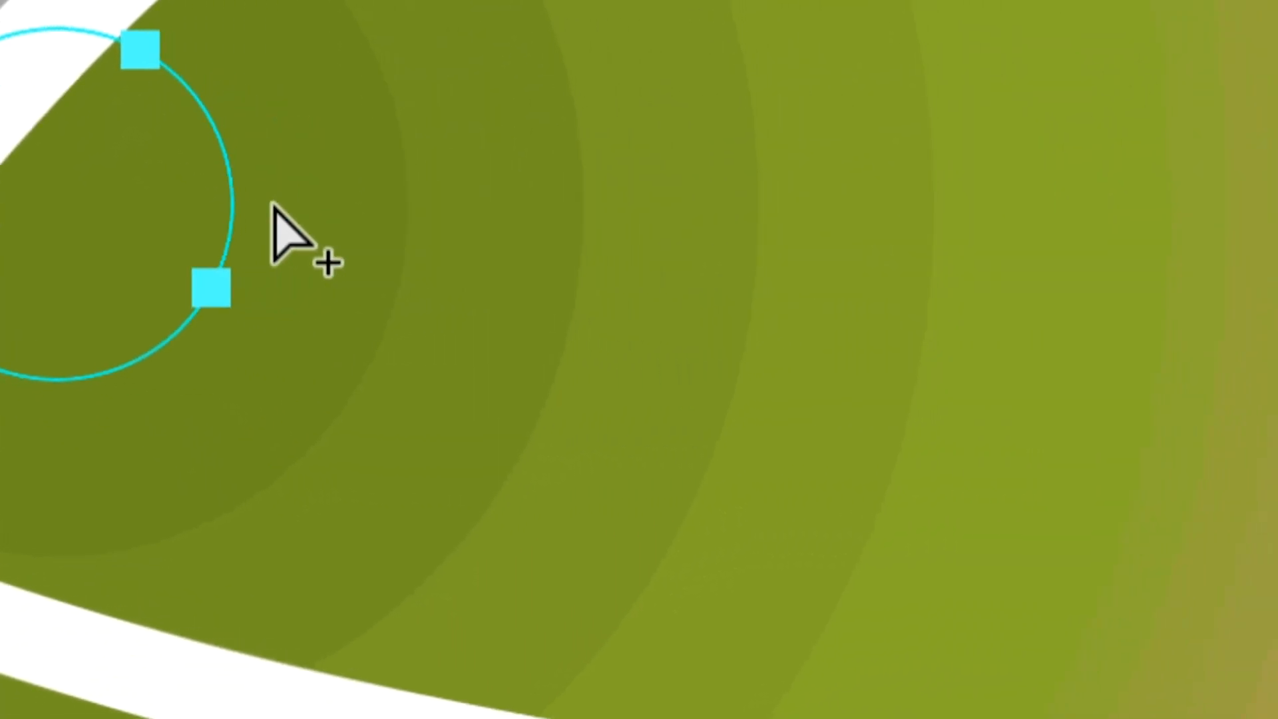
click(161, 199)
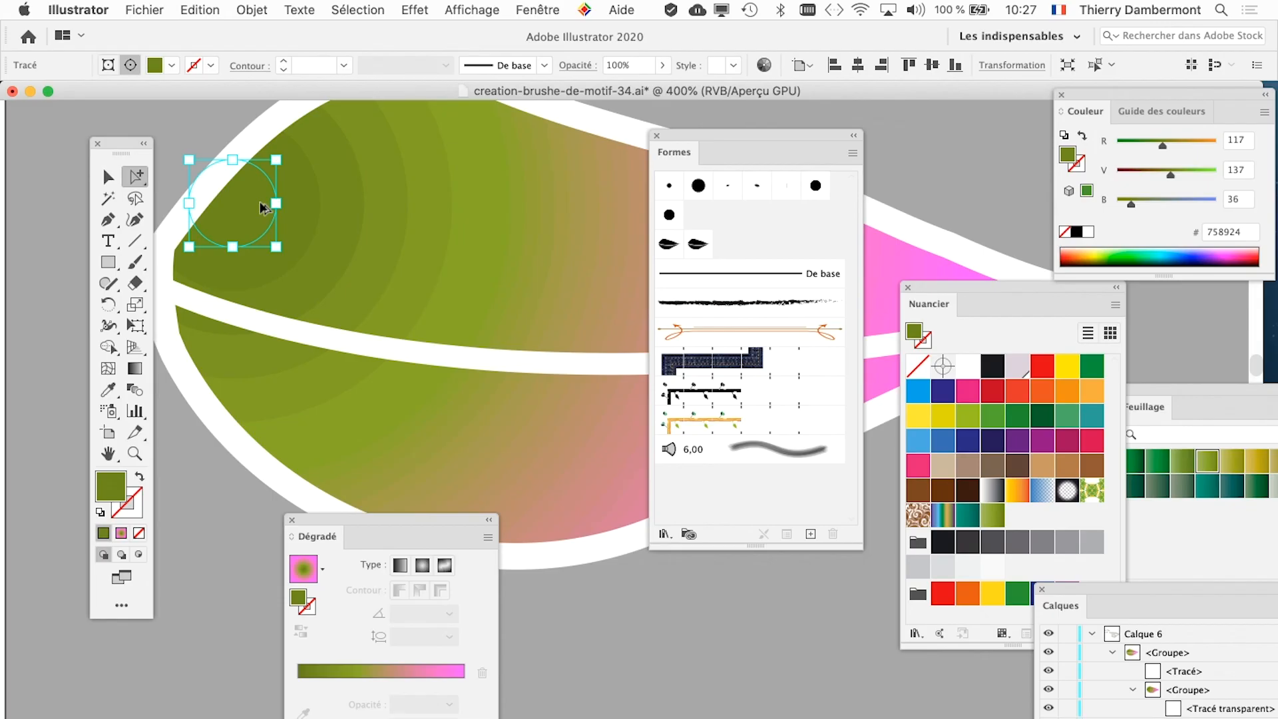
Move the brushes palette (Formes) away from the leaf and examine the whole expanded leaf up to its pink tip
scroll(504, 290, down, 4)
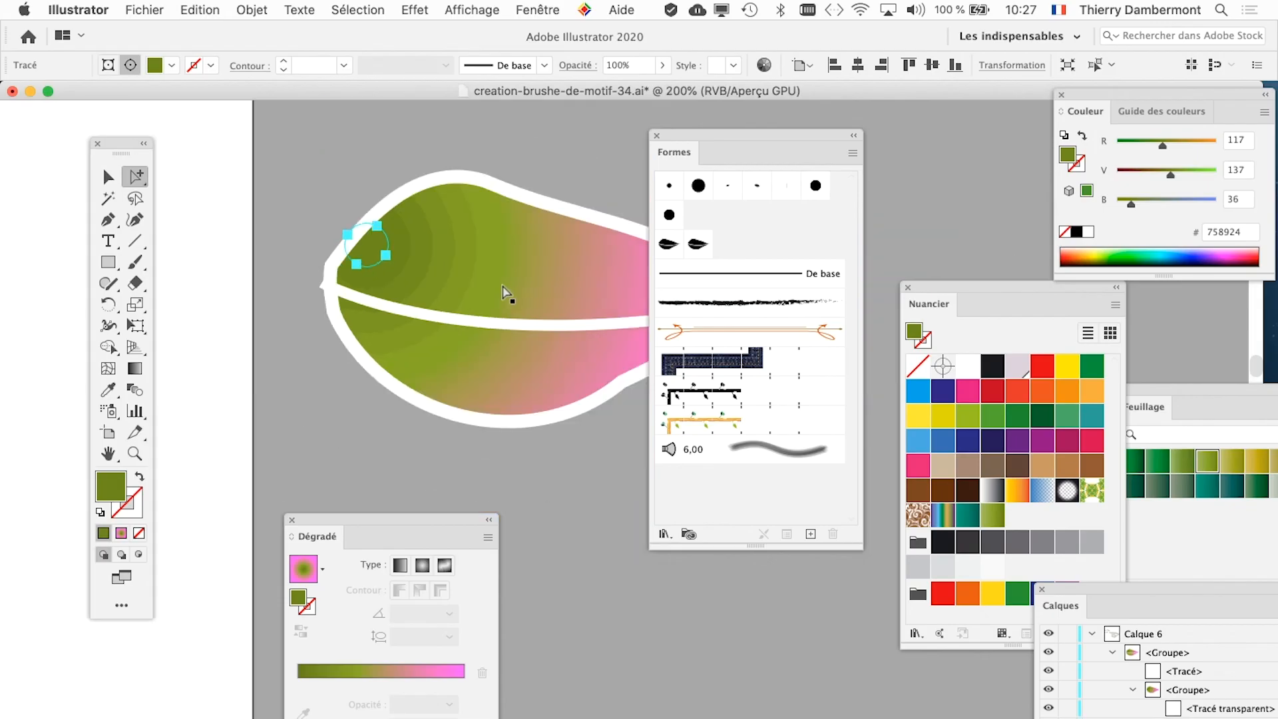
drag(680, 140, 868, 136)
scroll(679, 325, down, 2)
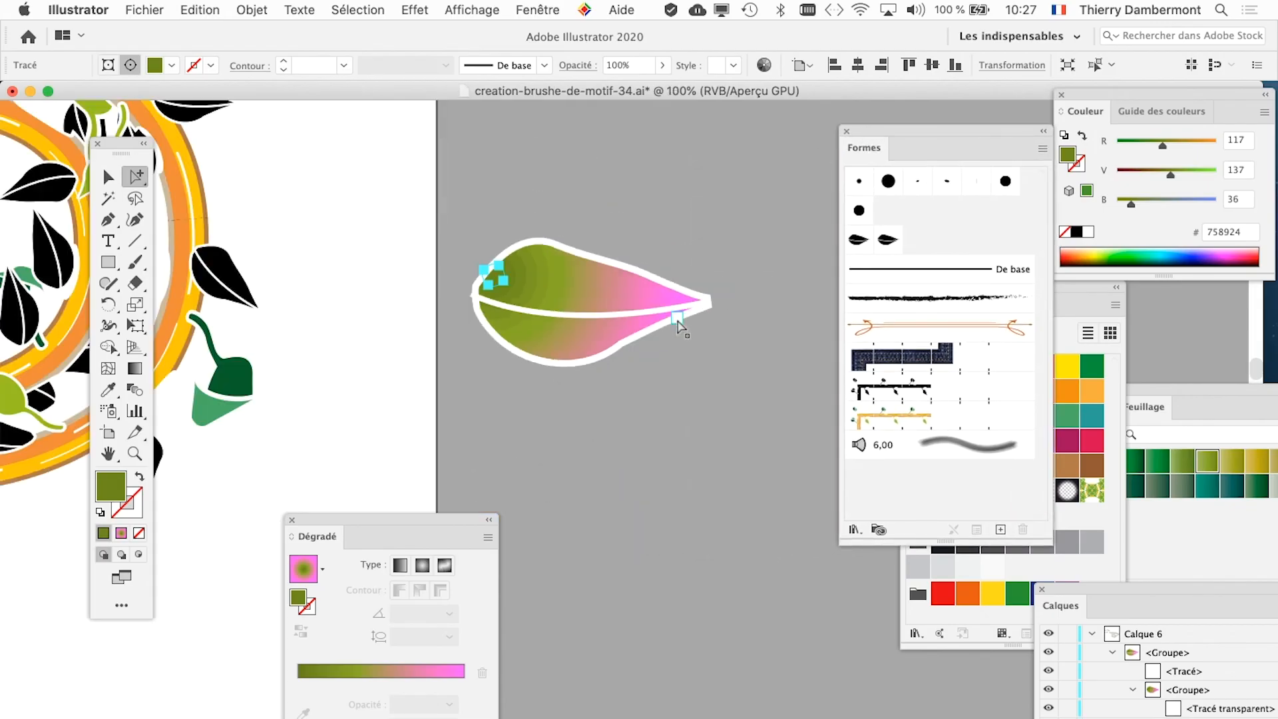
scroll(609, 369, up, 3)
drag(543, 373, 400, 458)
Save the document as a new Illustrator file named creation-brushe-de-motif-35.ai in the same folder
click(78, 9)
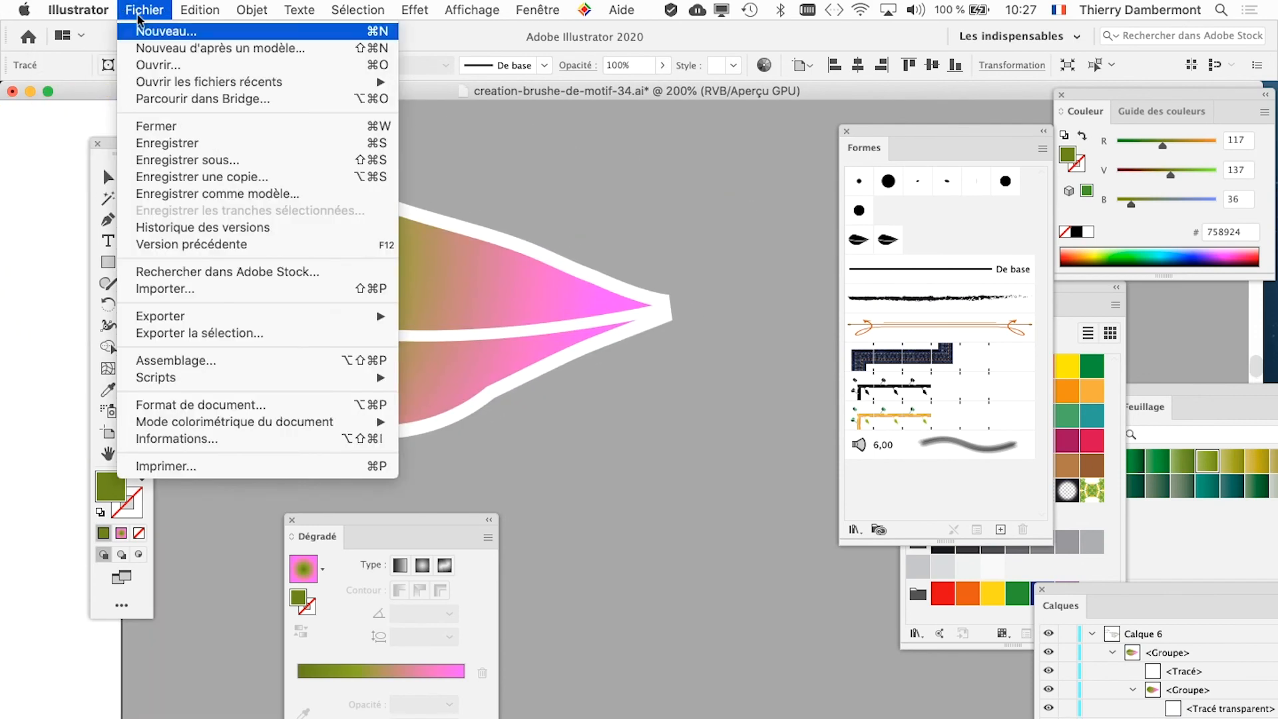
click(199, 157)
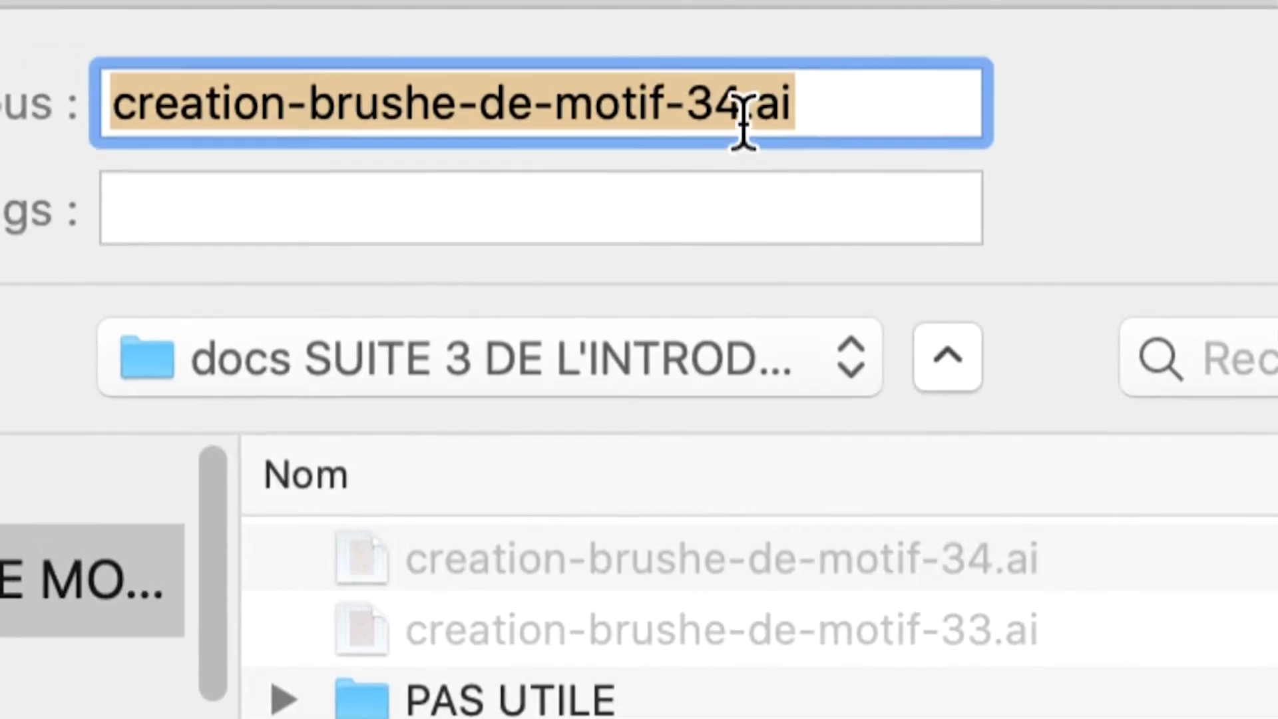
drag(712, 107, 732, 122)
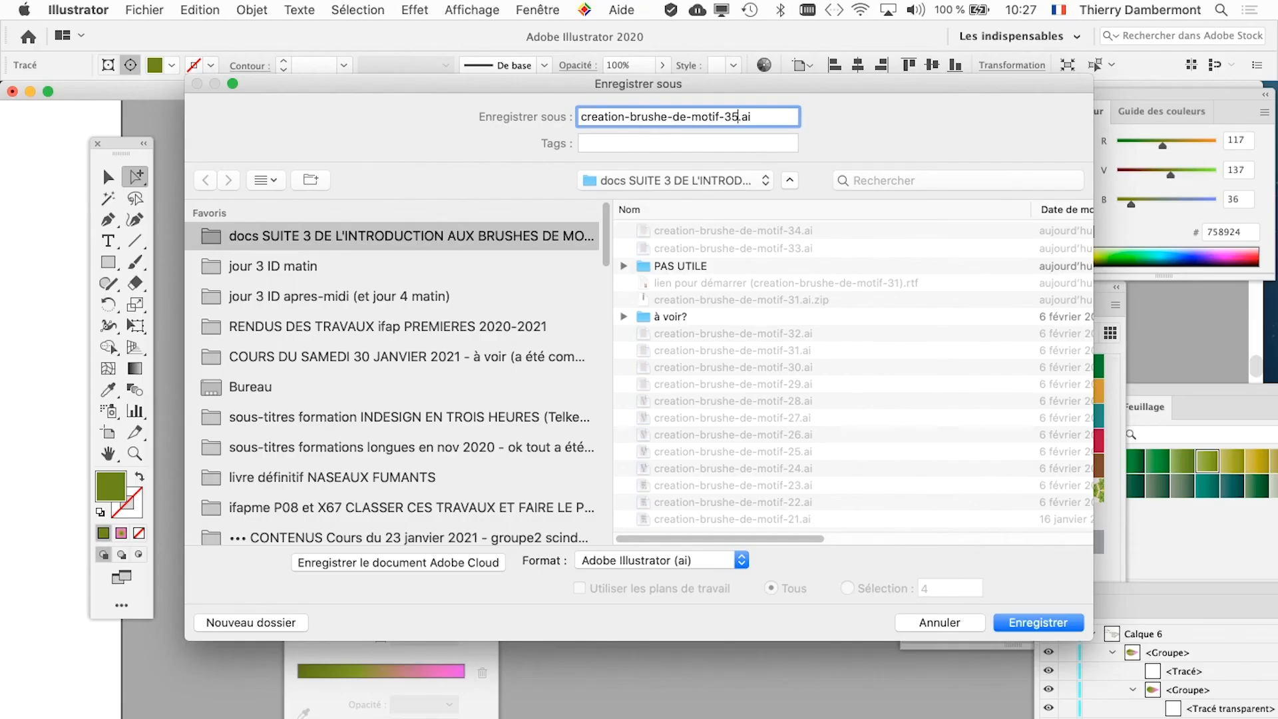
key(Return)
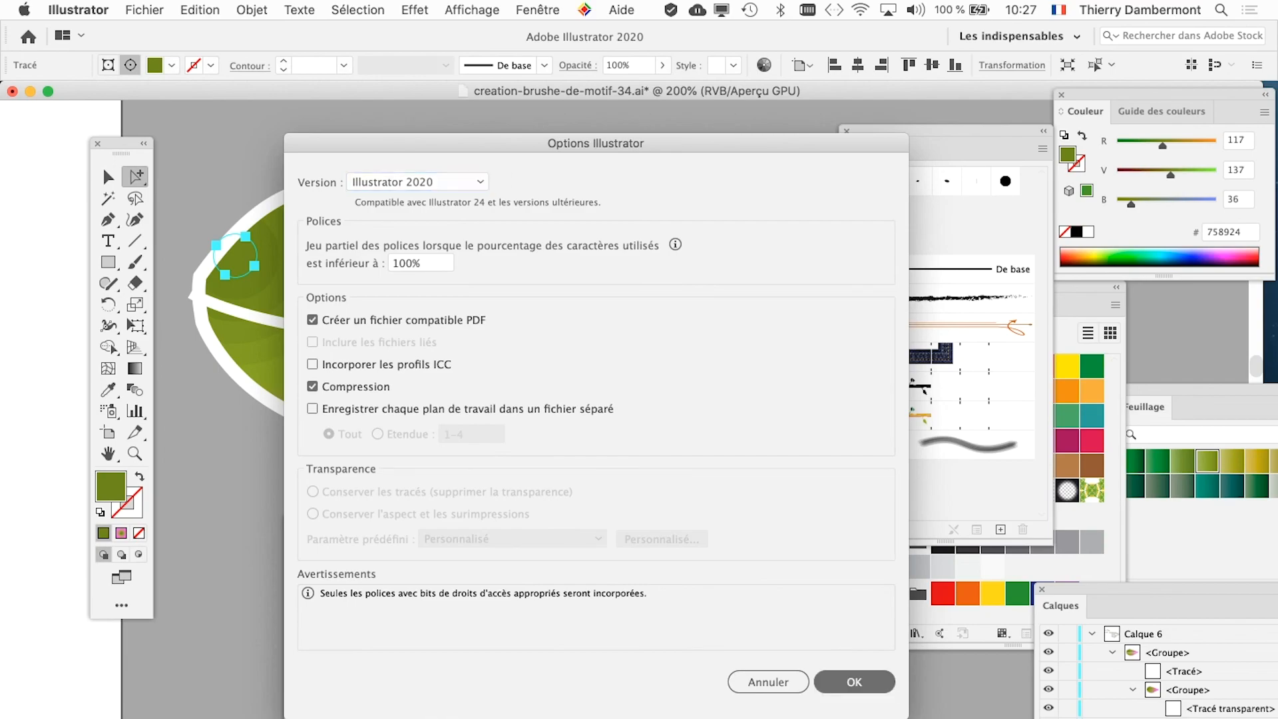